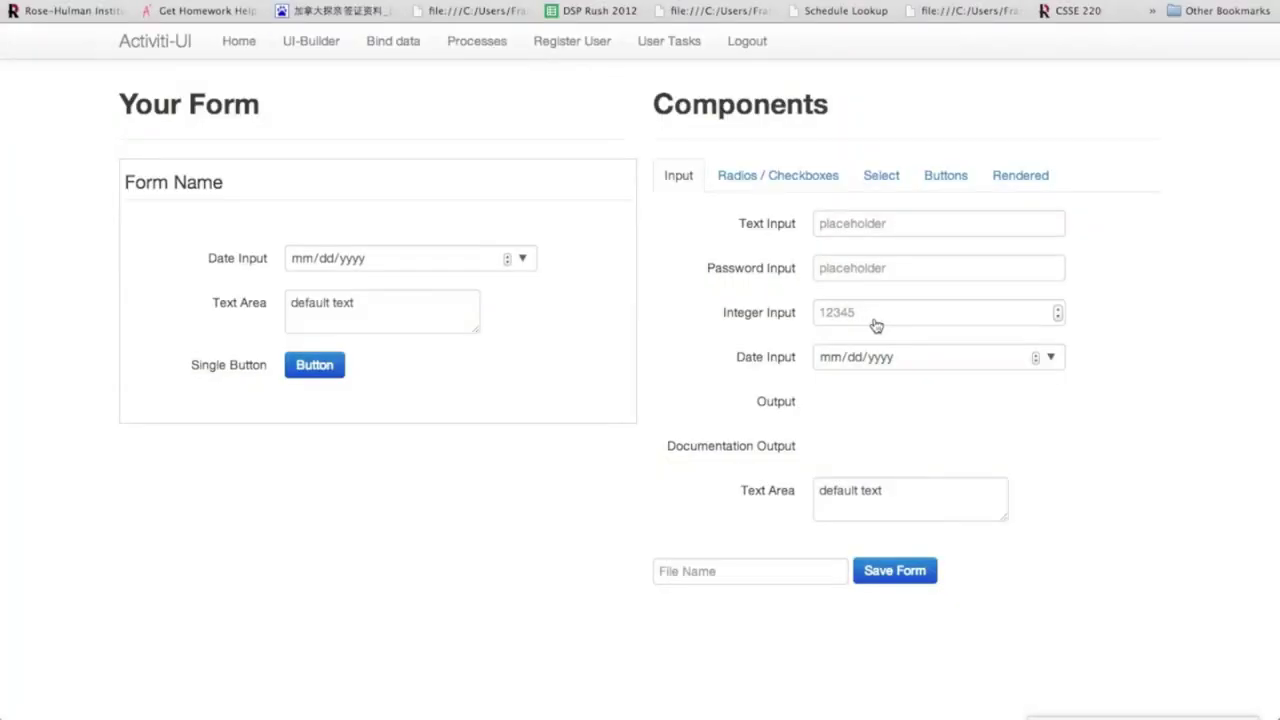
Bring the WebStorm window with the vacation request BPMN definition to the front.
left_click_drag(876, 325, 420, 326)
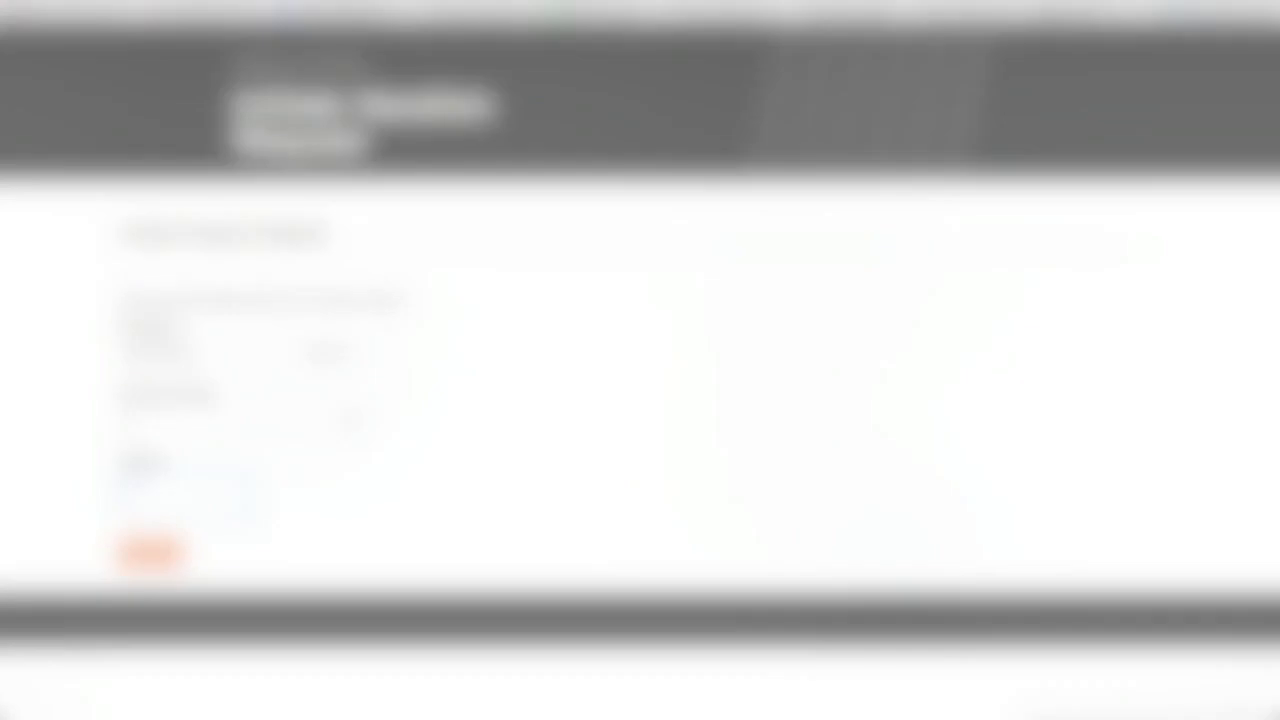
type("e")
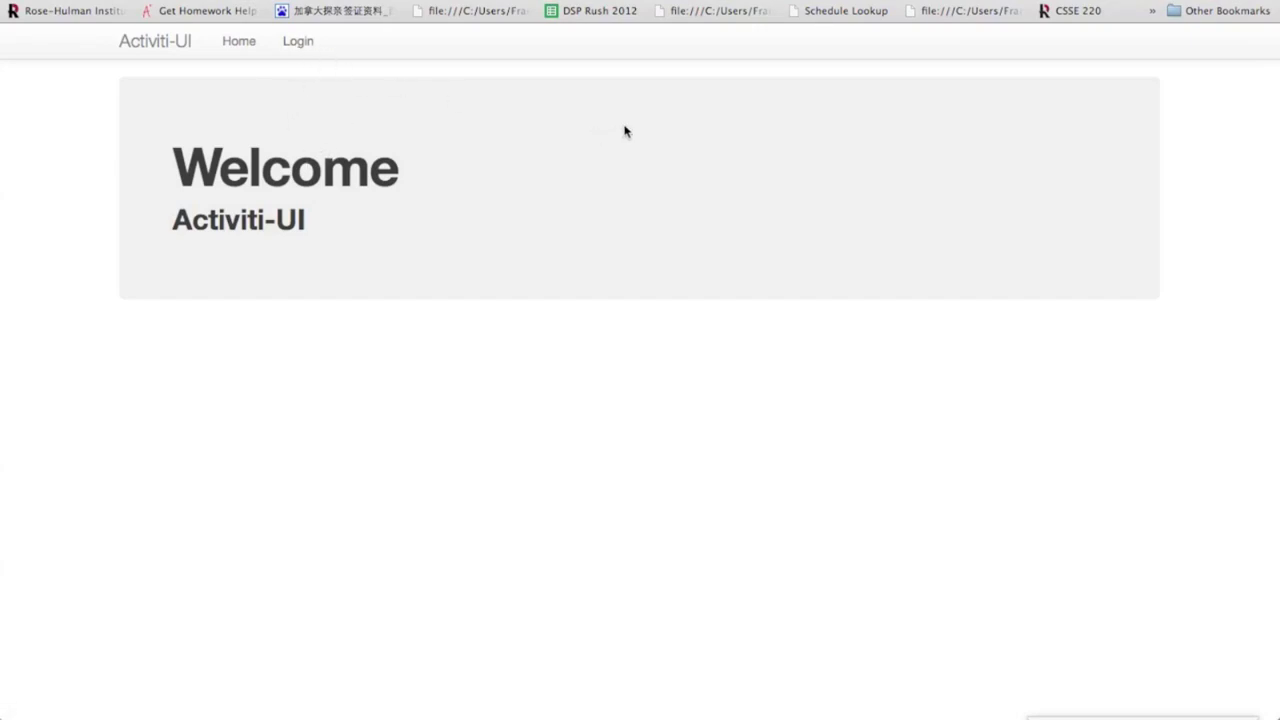
key("F3")
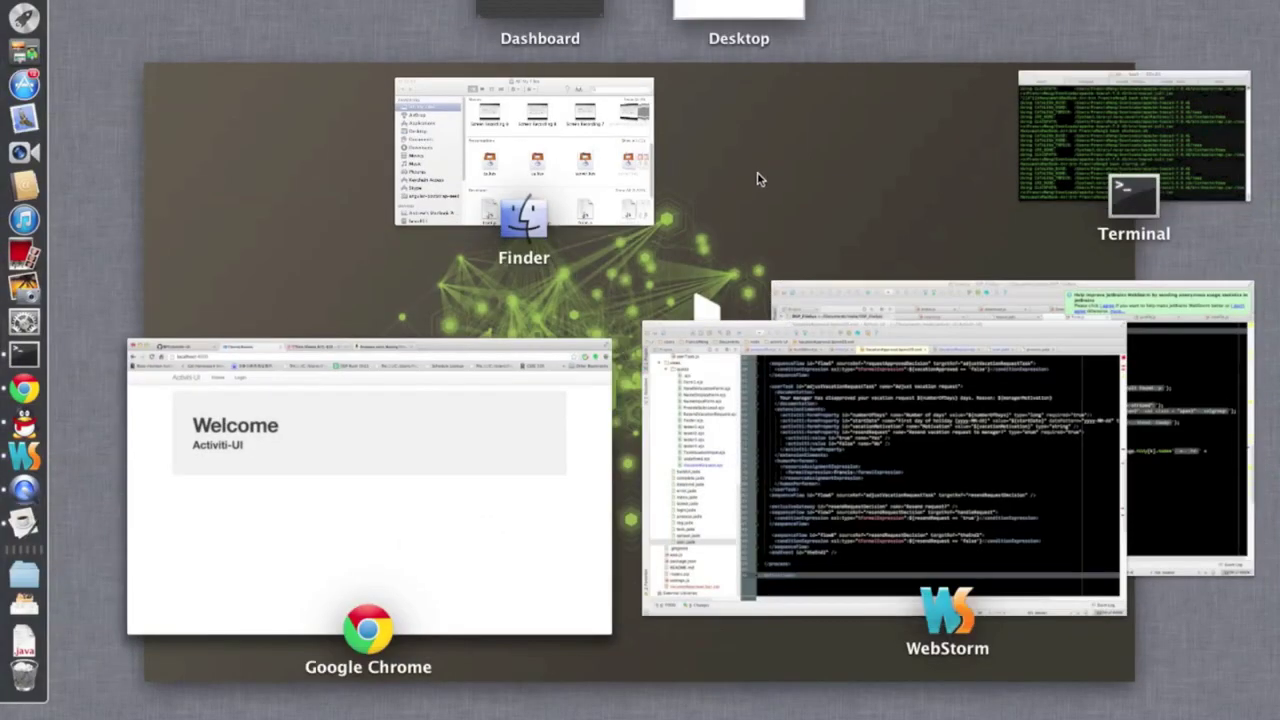
left_click(894, 451)
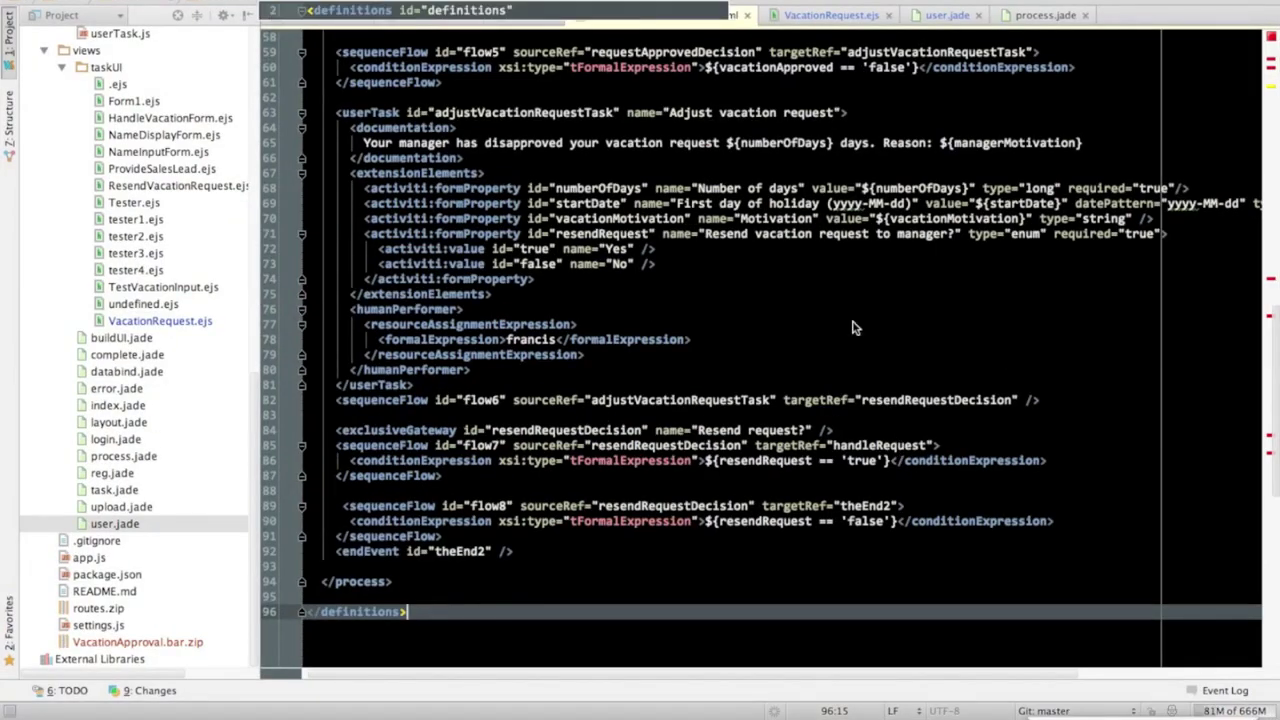
Scroll through the BPMN XML from the top down to the closing definitions tag.
scroll(856, 328, "up", 5)
scroll(852, 325, "up", 10)
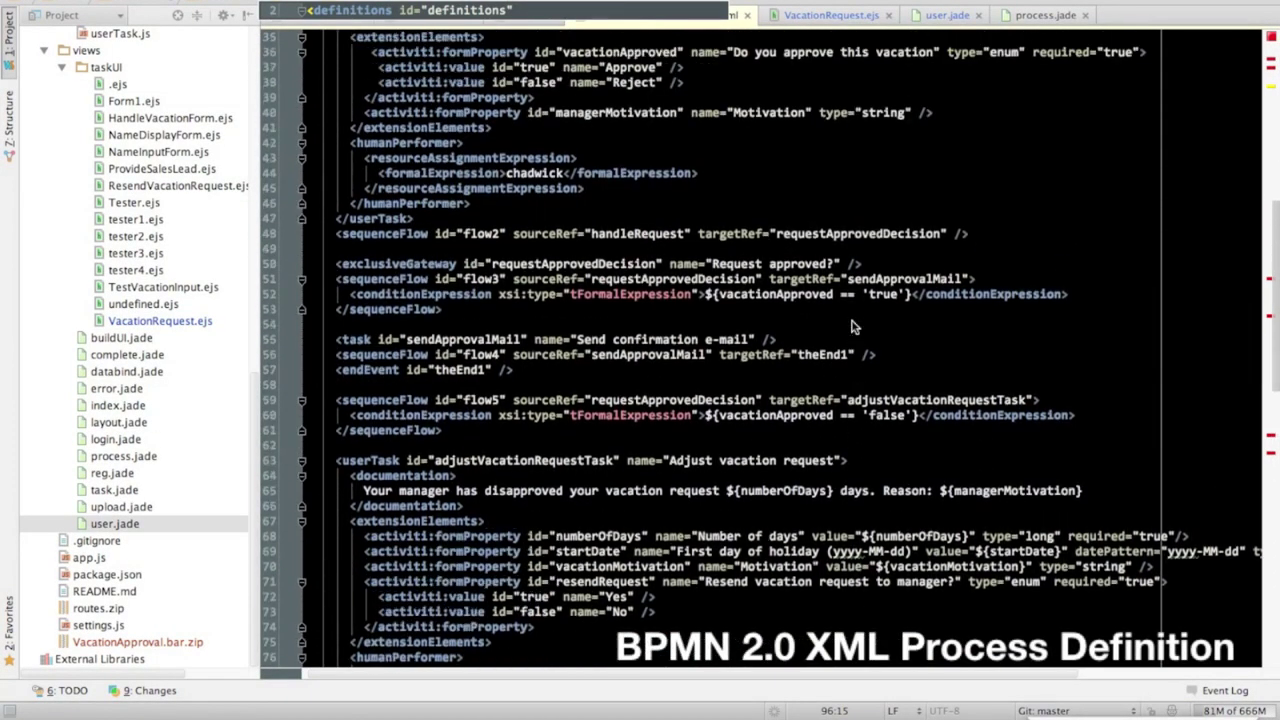
scroll(846, 333, "up", 10)
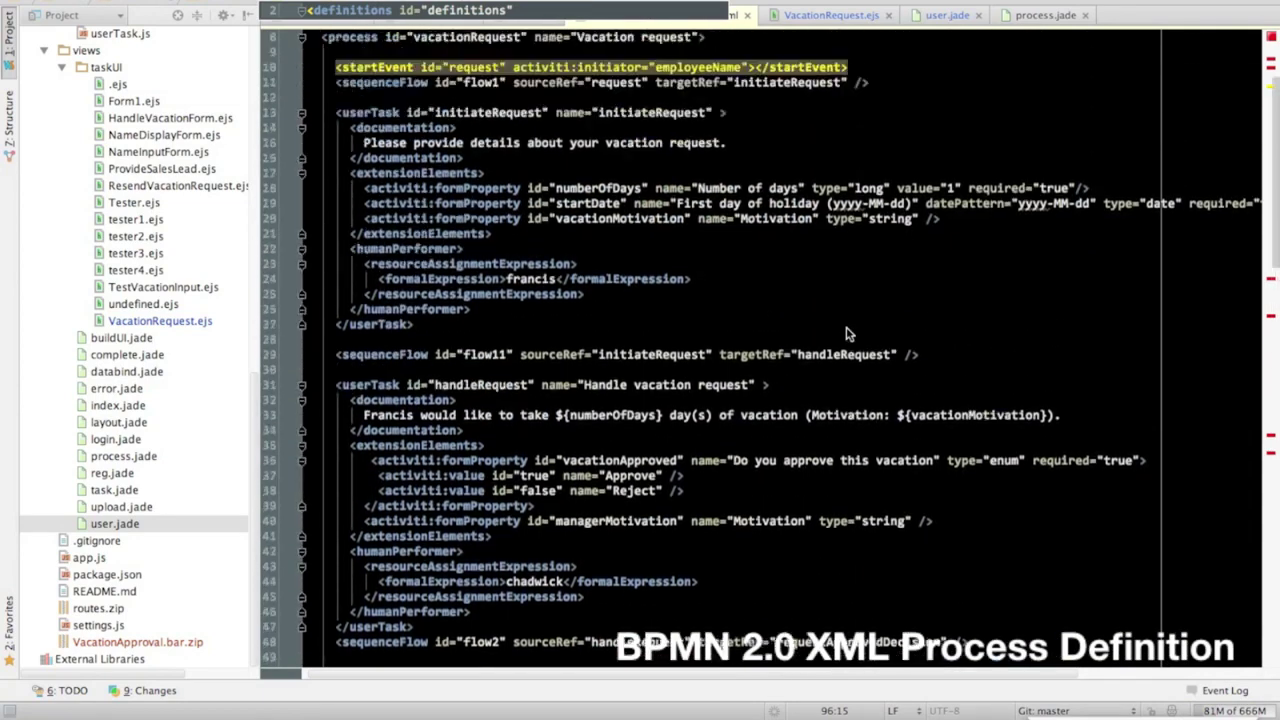
scroll(846, 333, "down", 3)
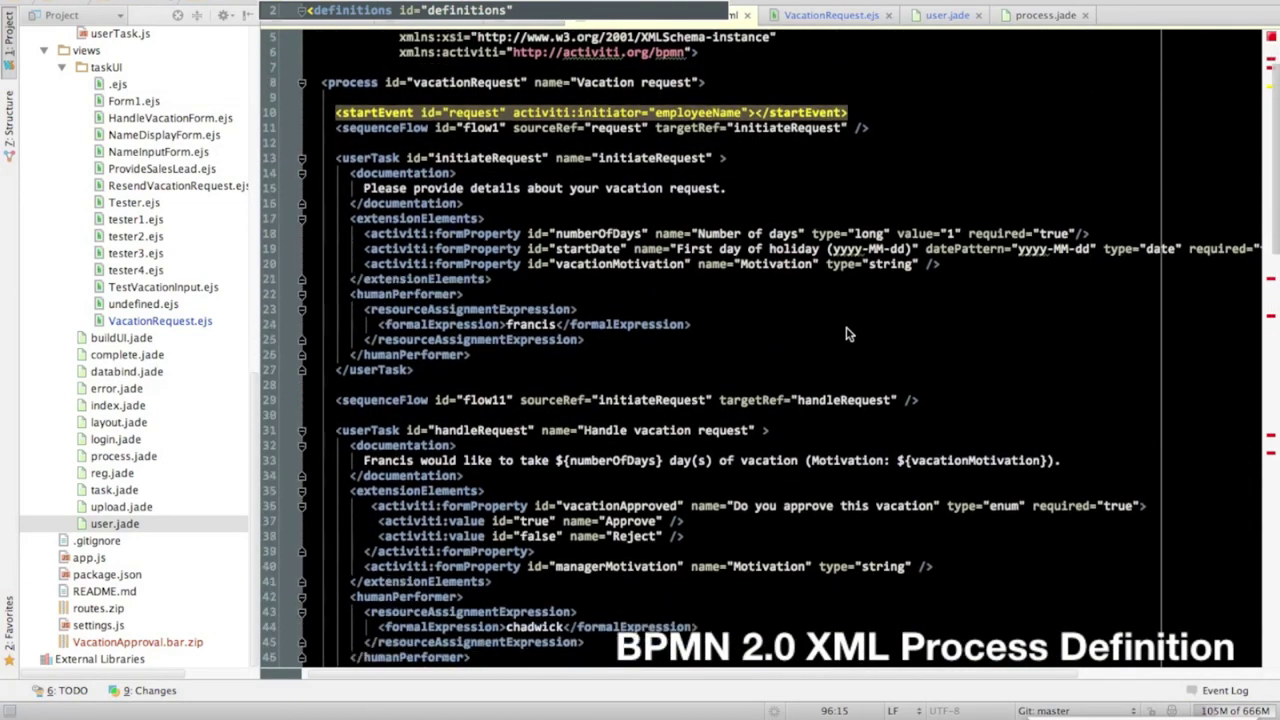
scroll(846, 333, "down", 3)
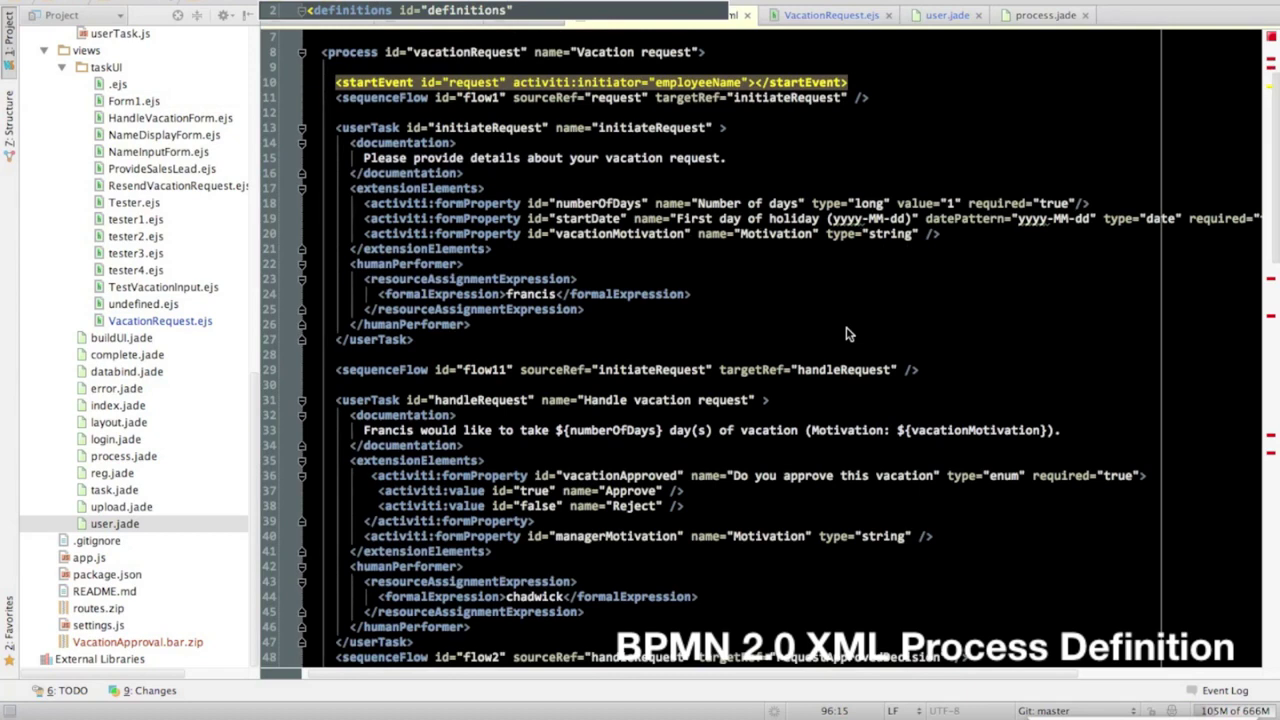
scroll(846, 333, "down", 3)
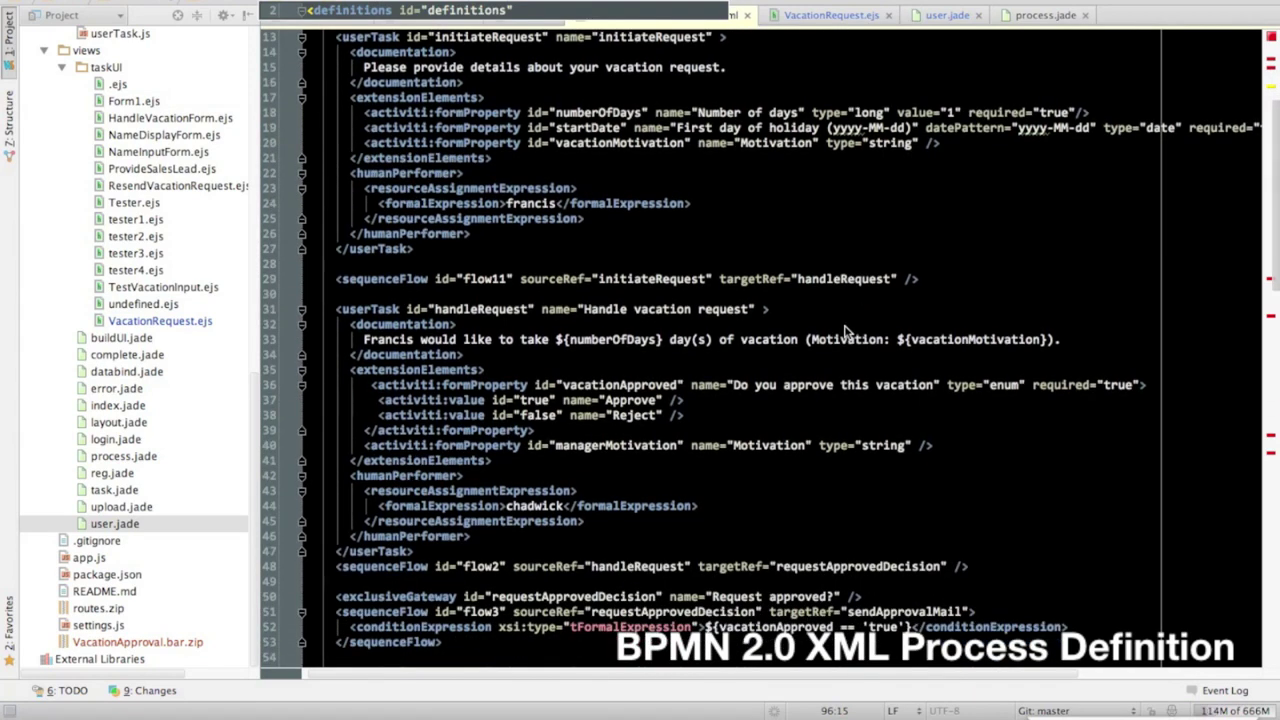
scroll(846, 333, "down", 6)
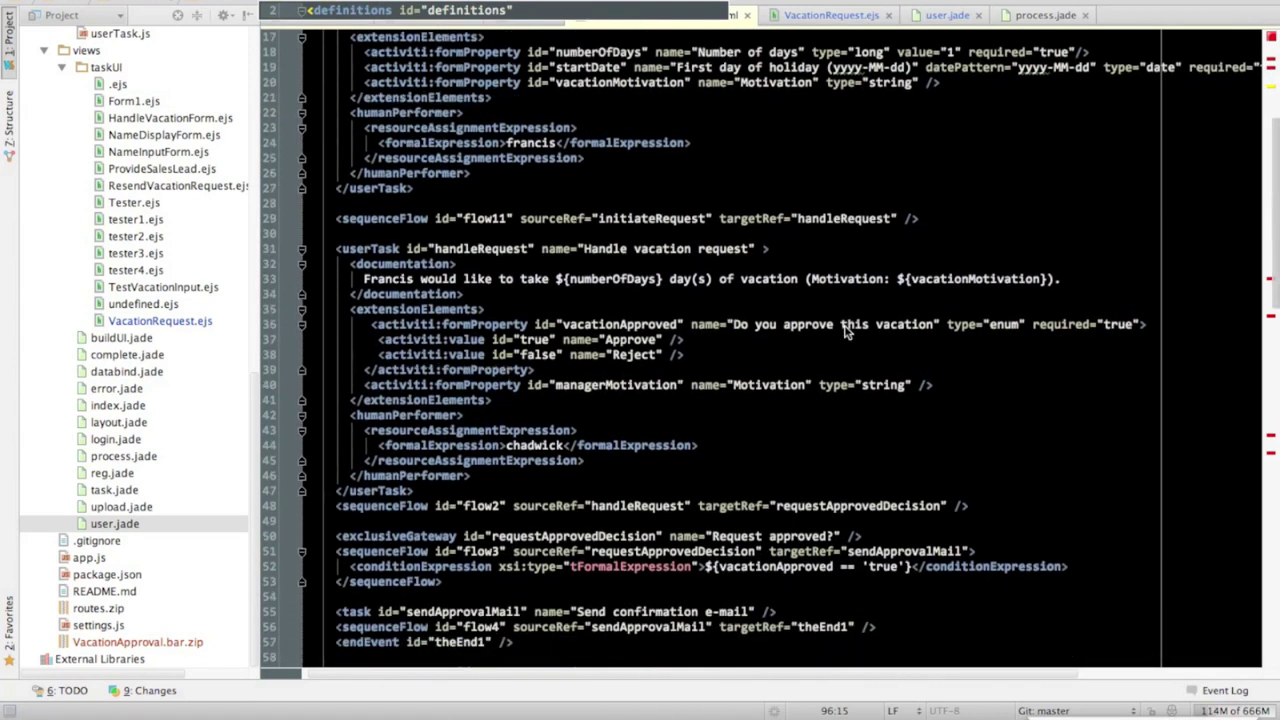
scroll(846, 333, "down", 3)
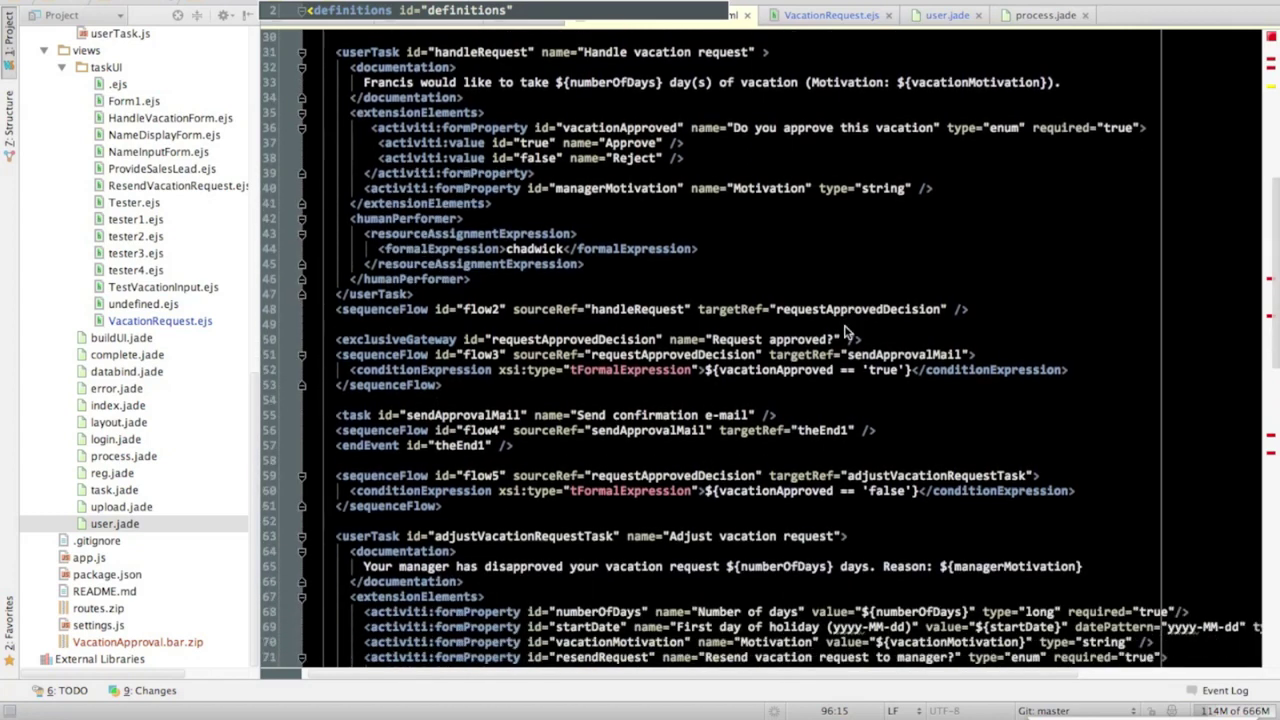
scroll(846, 333, "down", 3)
scroll(846, 333, "down", 3)
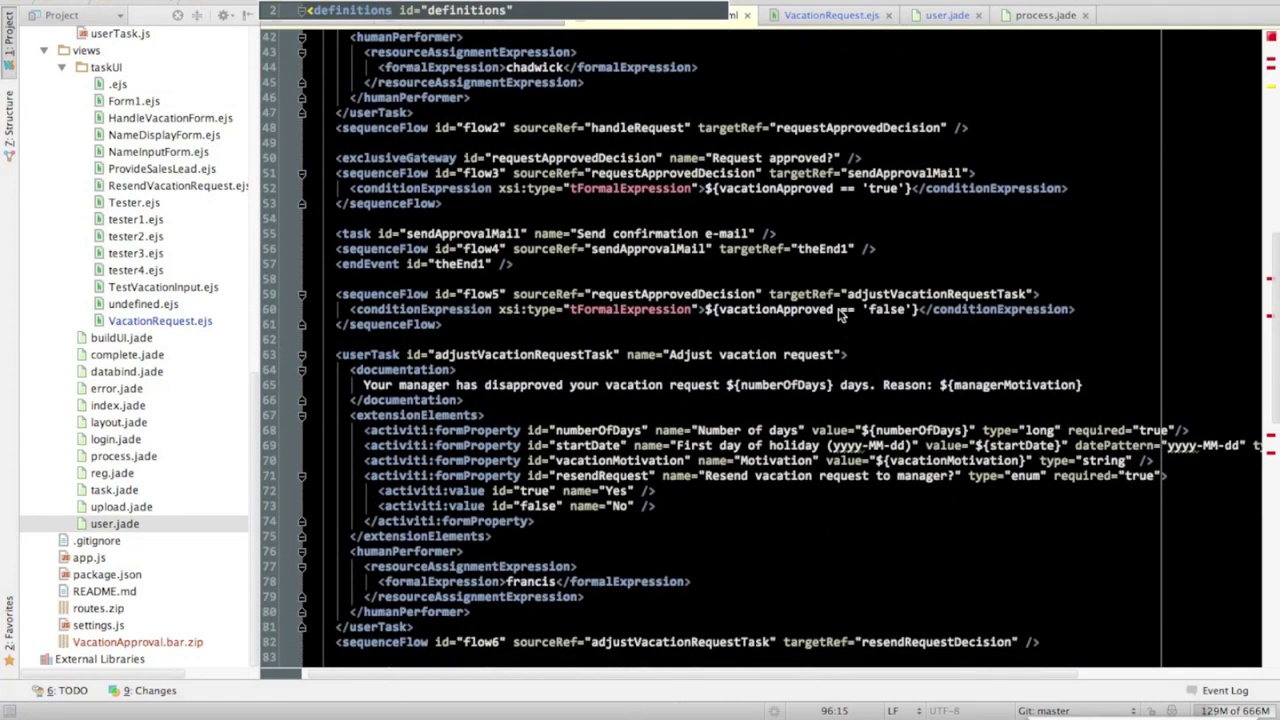
scroll(840, 313, "down", 4)
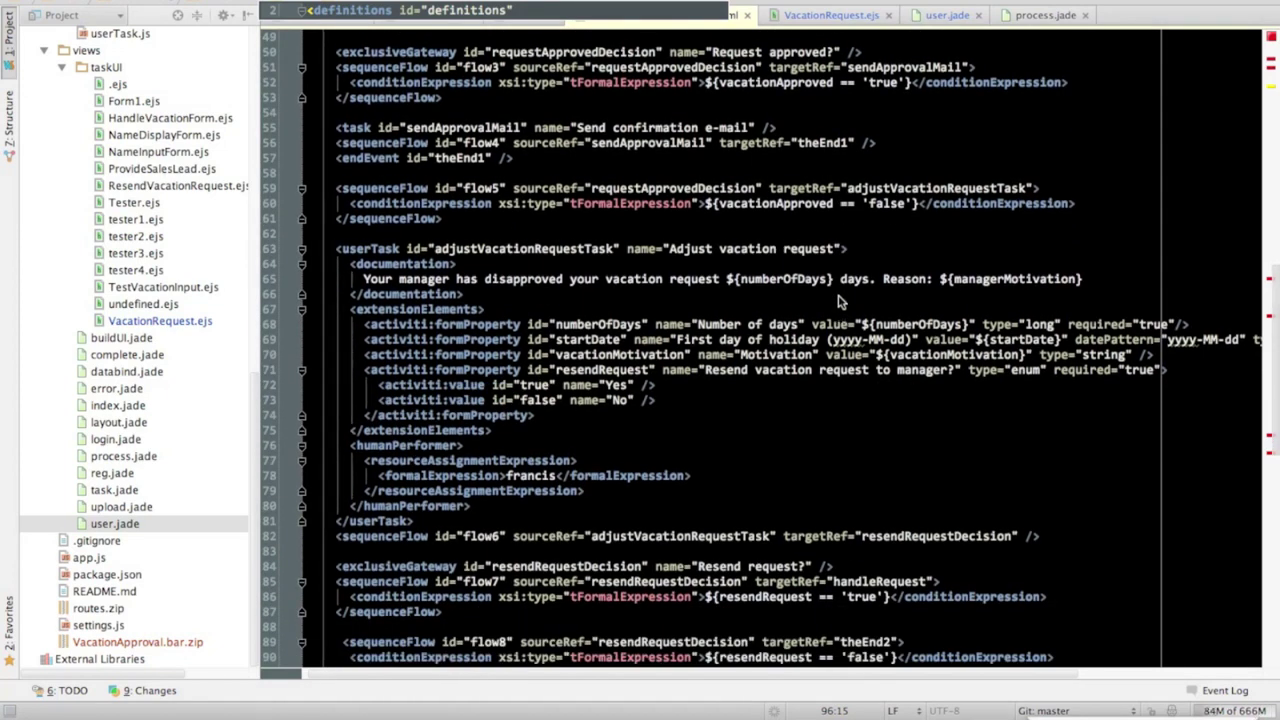
scroll(840, 300, "down", 5)
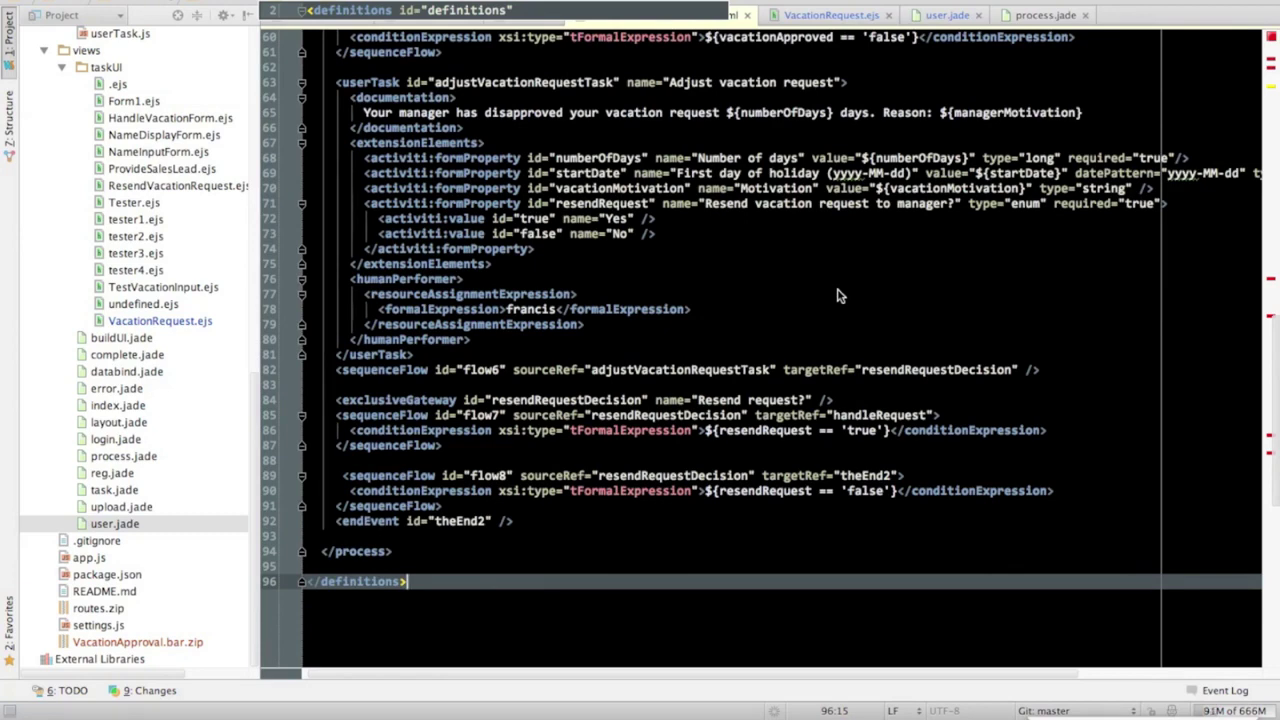
key("ctrl+Up")
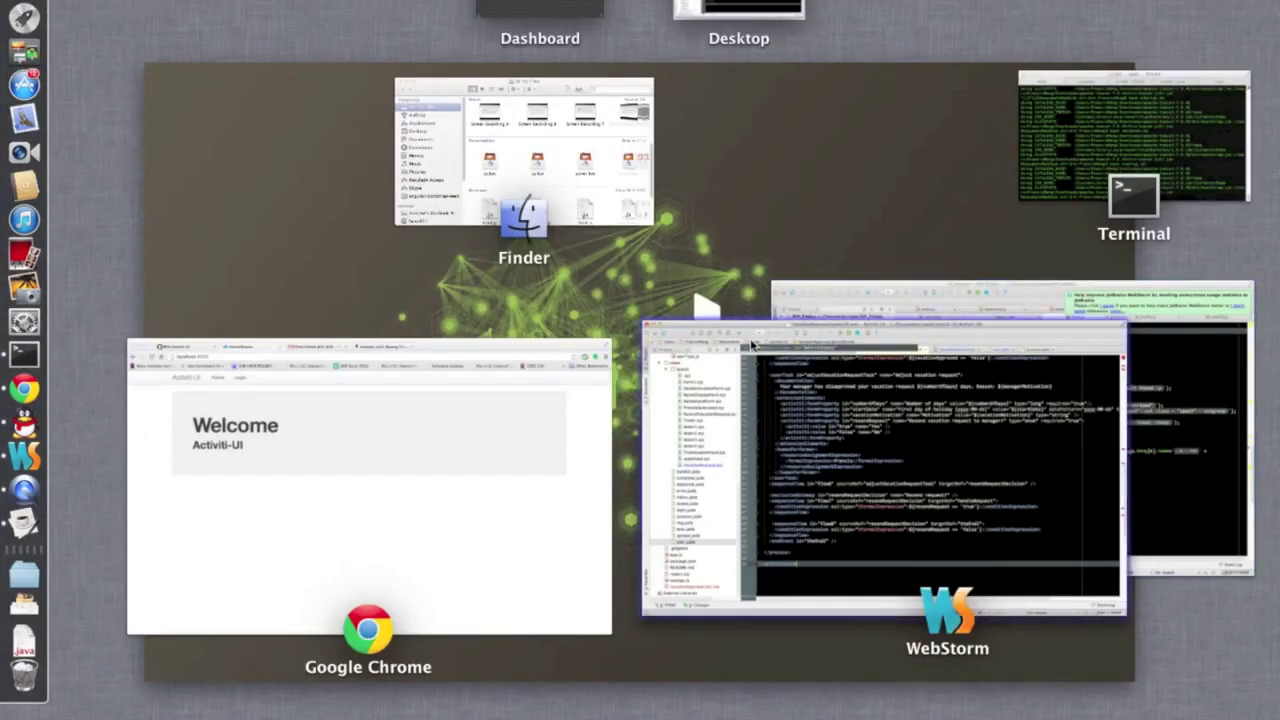
Sign in to Activiti-UI in Chrome with the demo user's username and password.
left_click(354, 531)
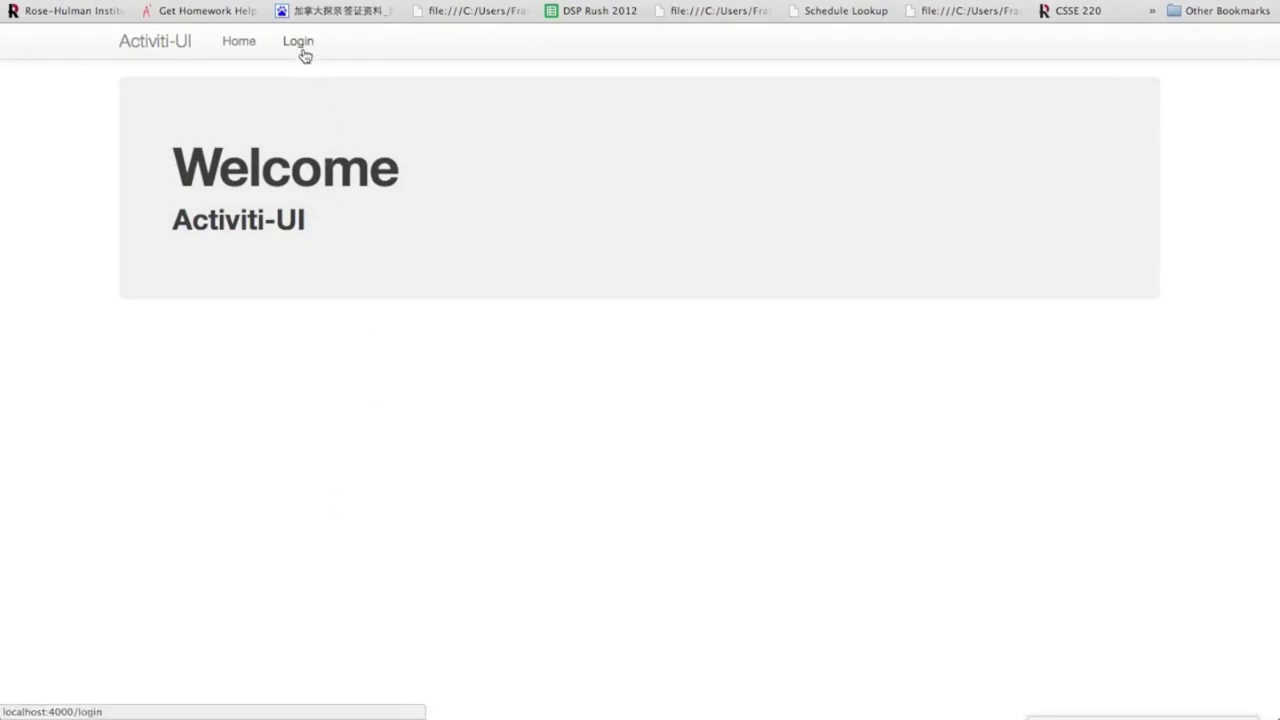
left_click(300, 47)
left_click(260, 205)
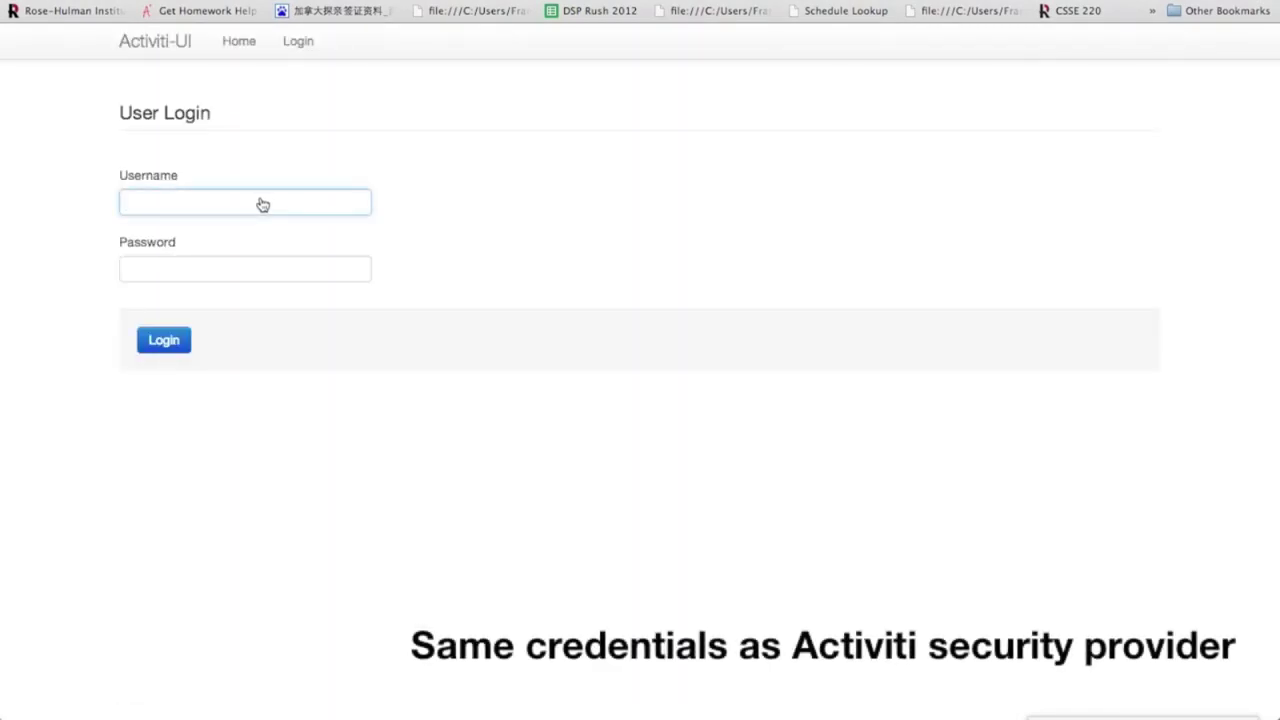
type("kermit")
key("Tab")
type("kermit")
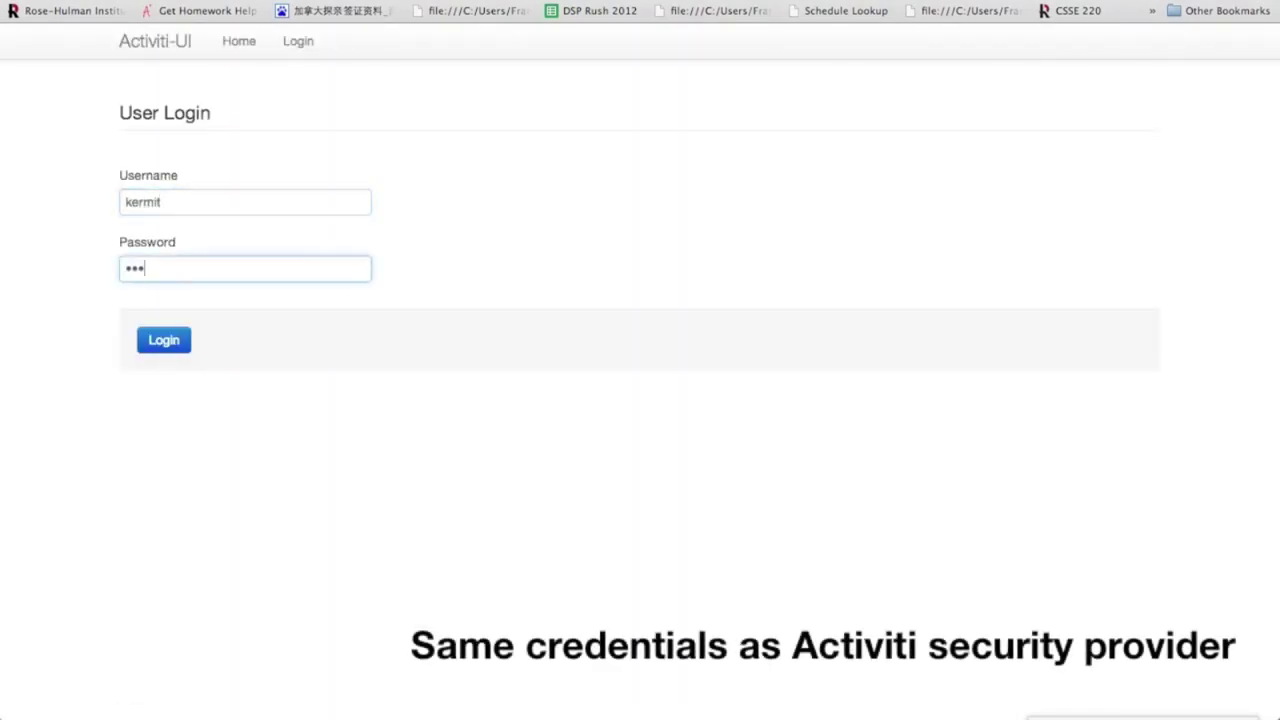
key("Return")
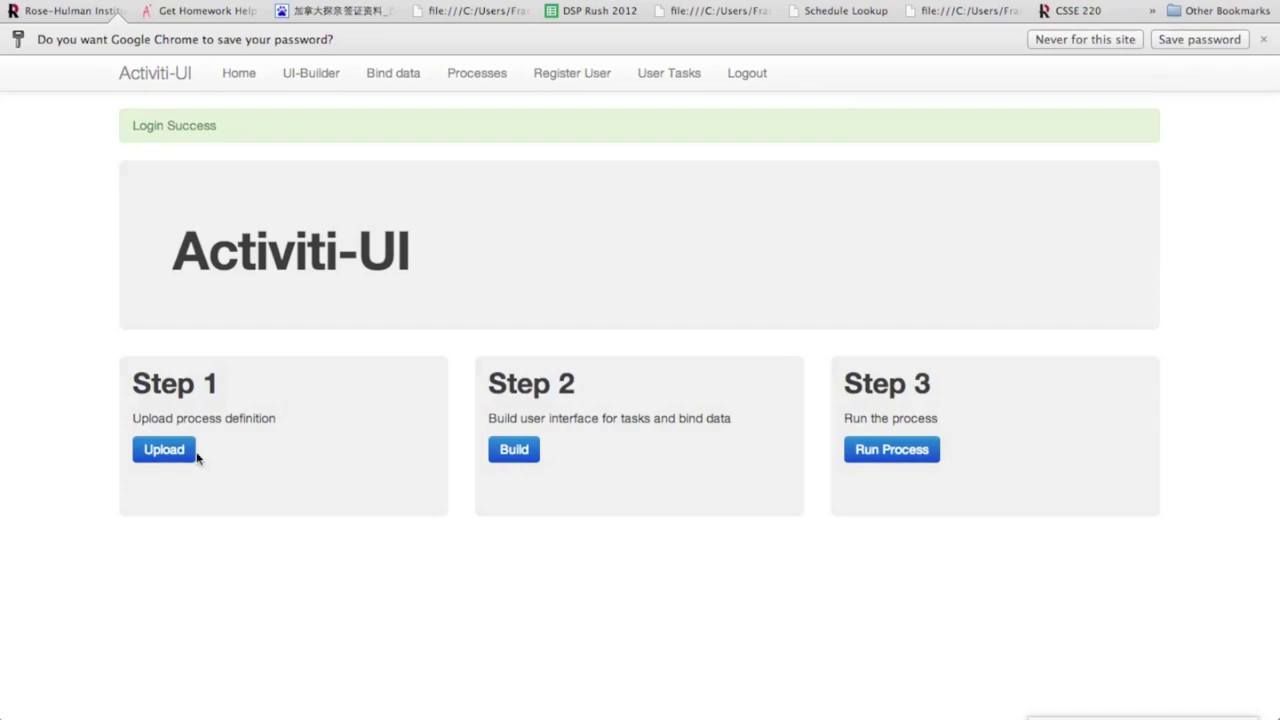
Upload the VacationApproval.bar process archive.
left_click(164, 456)
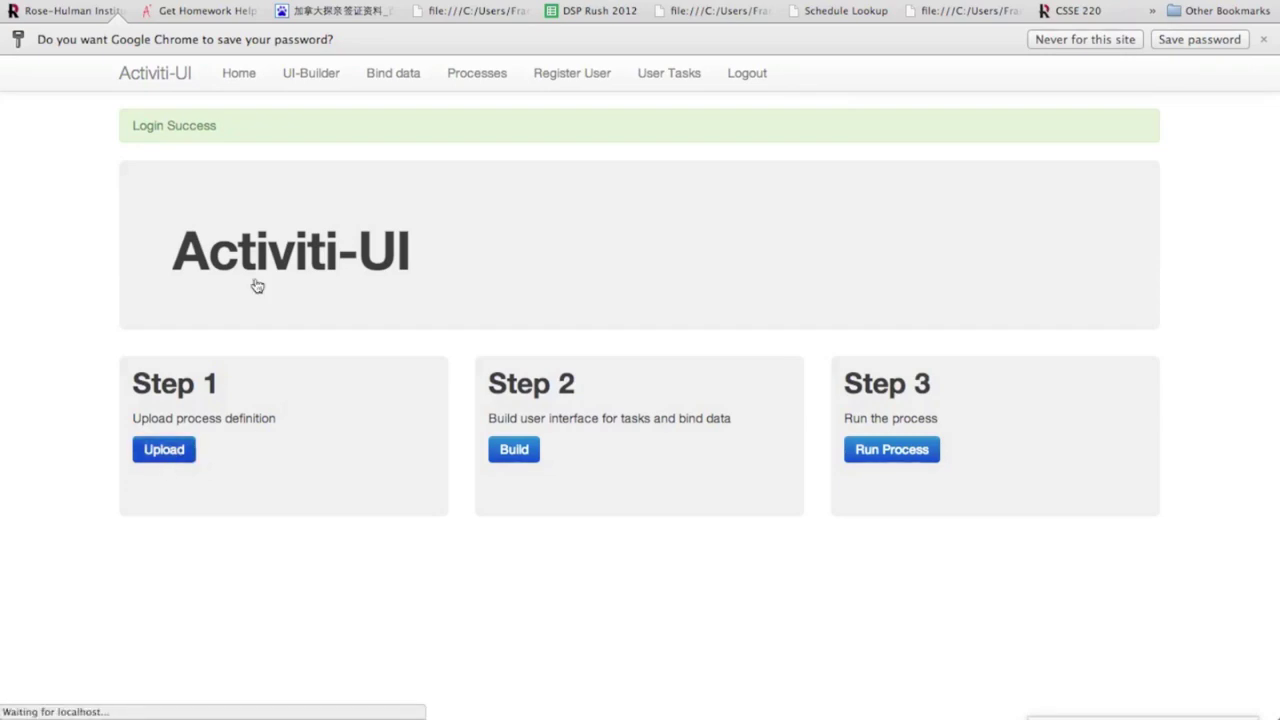
left_click(146, 175)
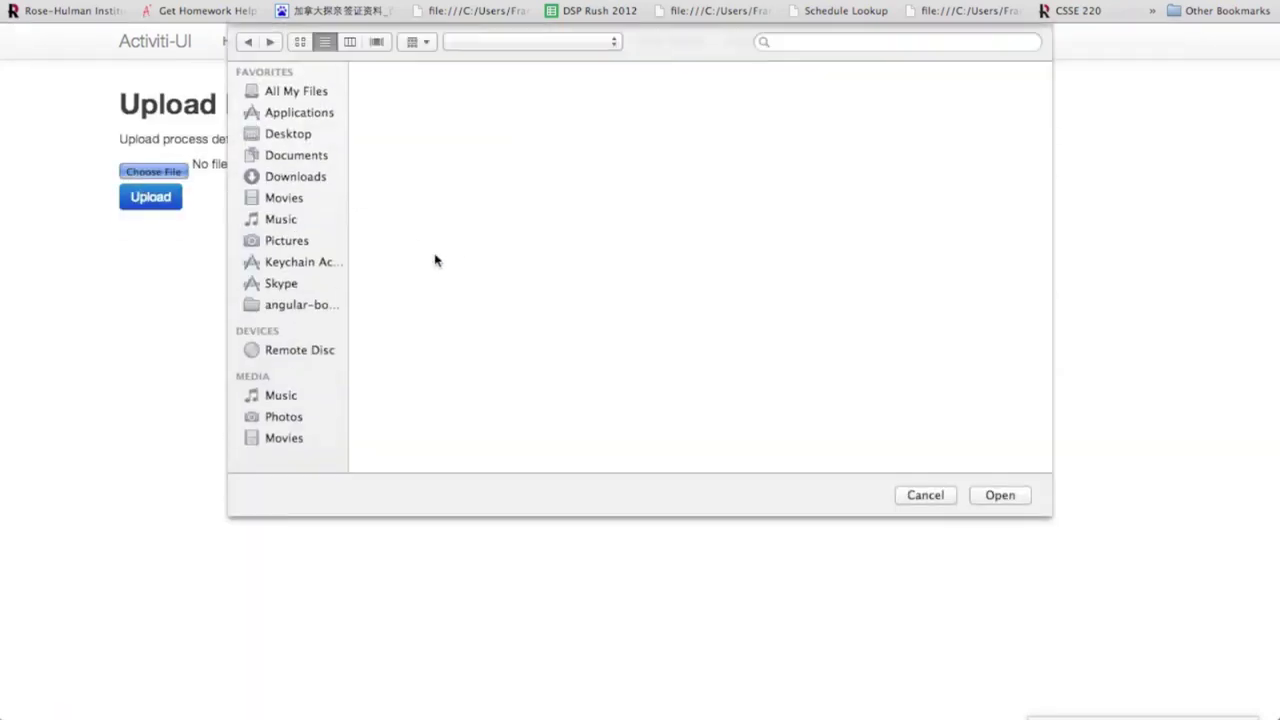
double_click(466, 251)
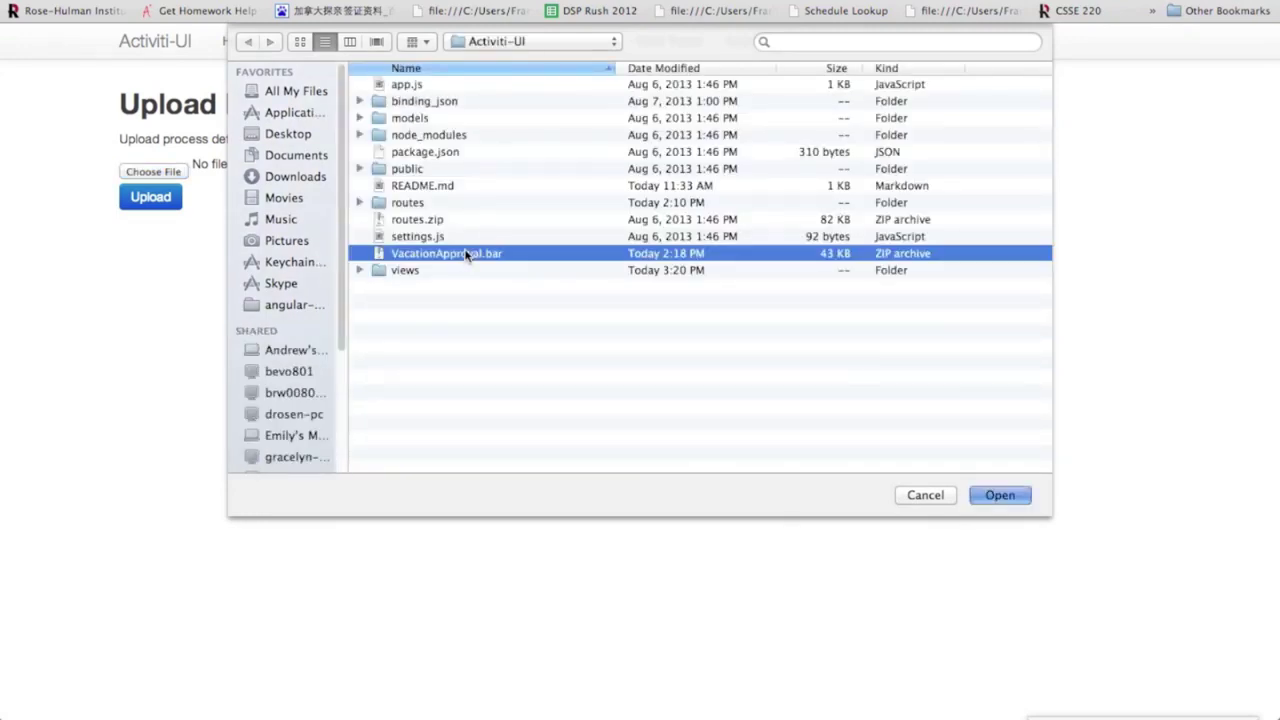
left_click(160, 200)
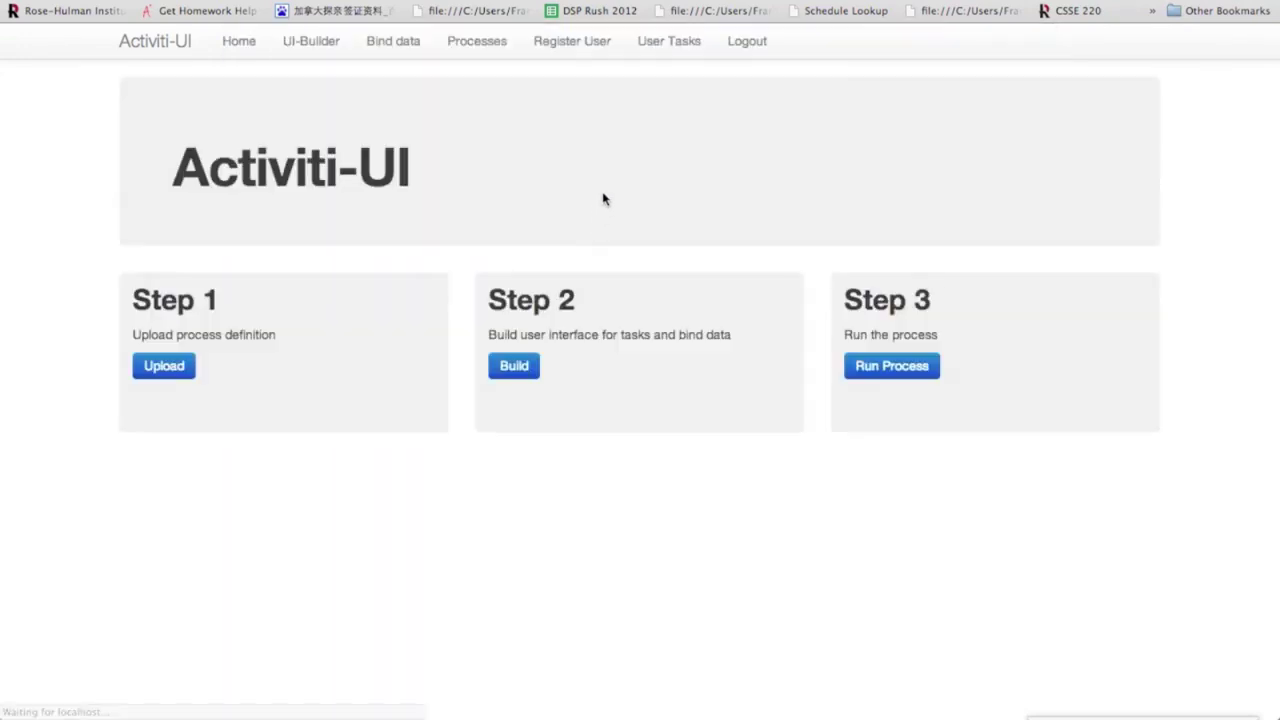
Display the vacationRequest:3:300 process diagram, then go to the UI-Builder.
left_click(479, 49)
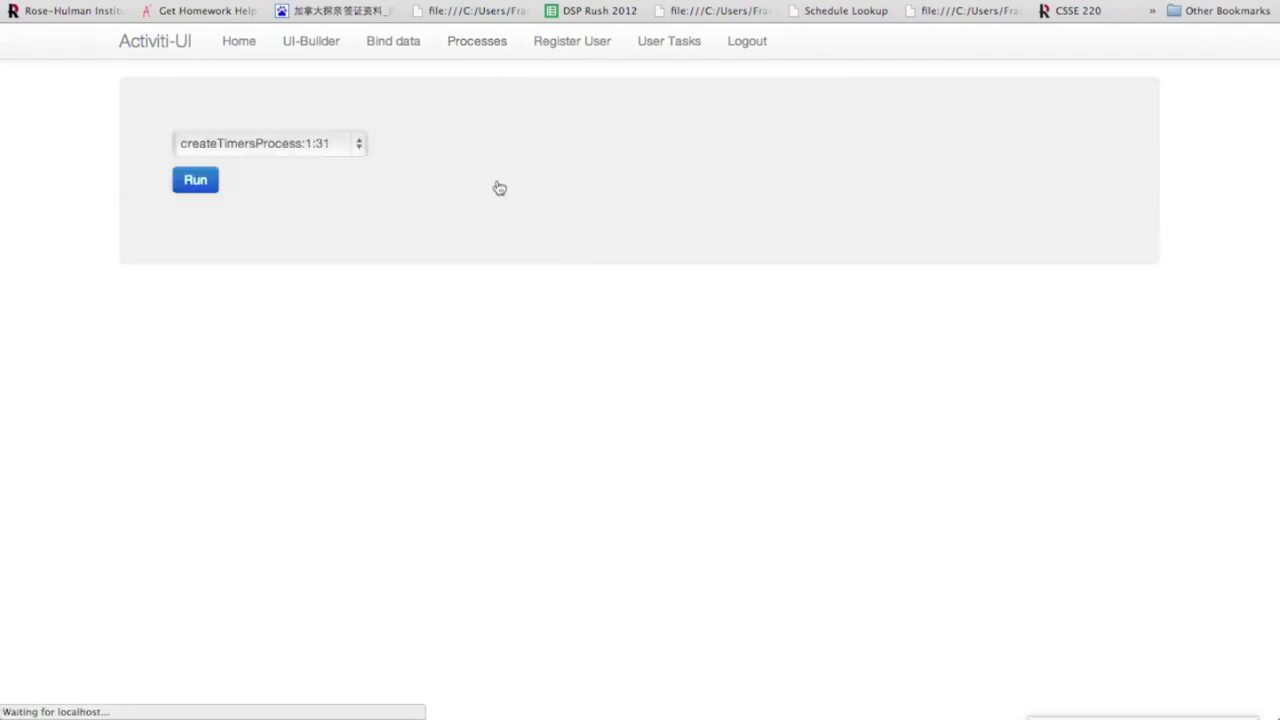
left_click(330, 155)
left_click(320, 269)
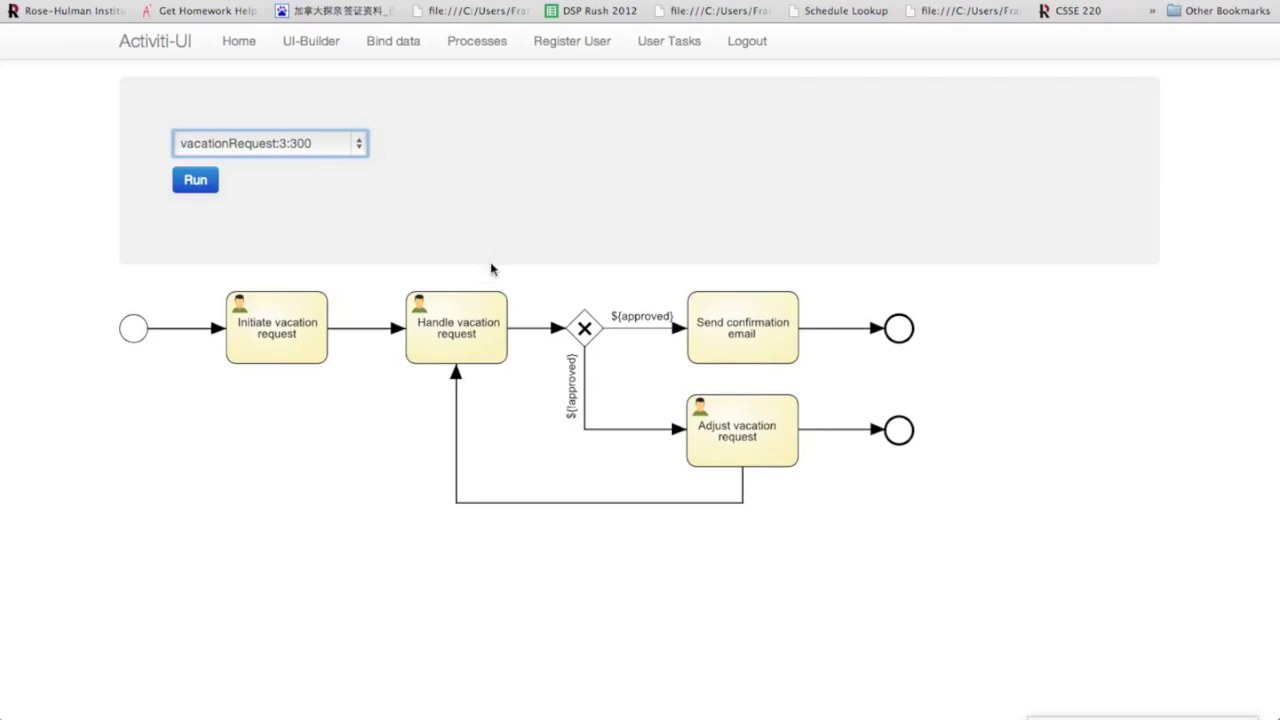
left_click(303, 46)
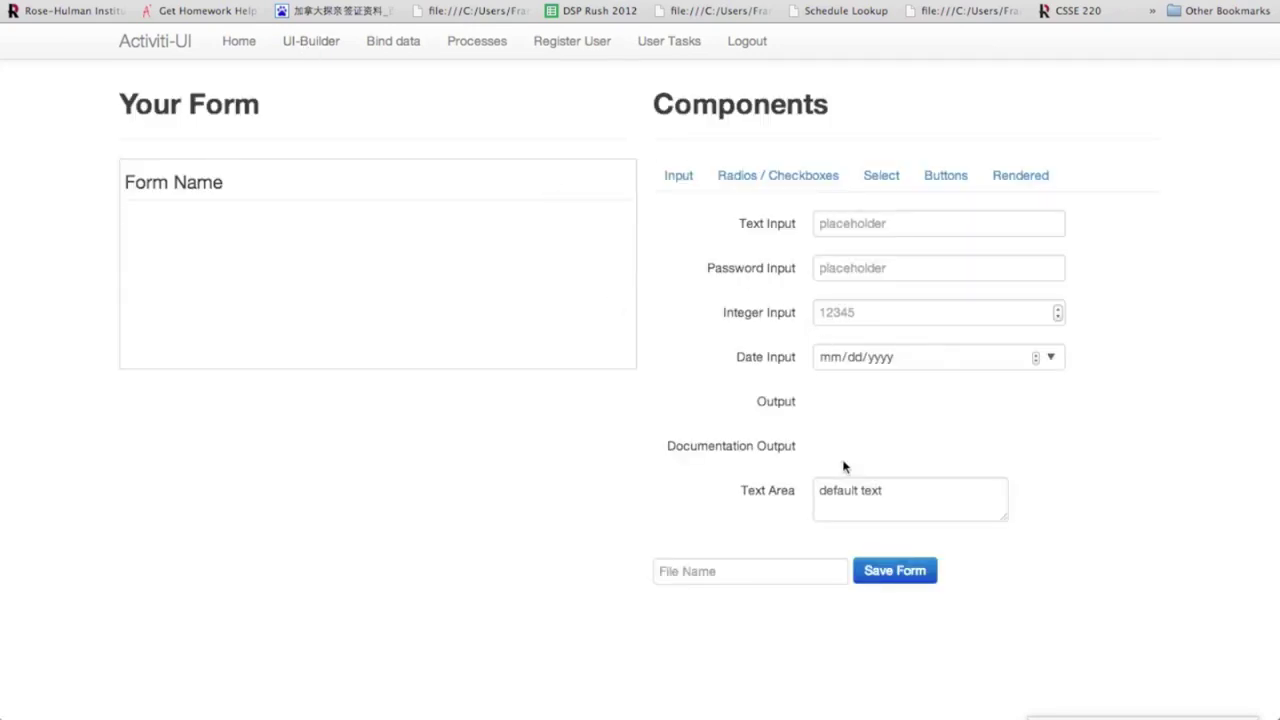
Add Documentation Output, Date Input, Integer Input, Text Area and Single Button components to the form.
left_click_drag(846, 458, 354, 237)
left_click_drag(900, 357, 390, 300)
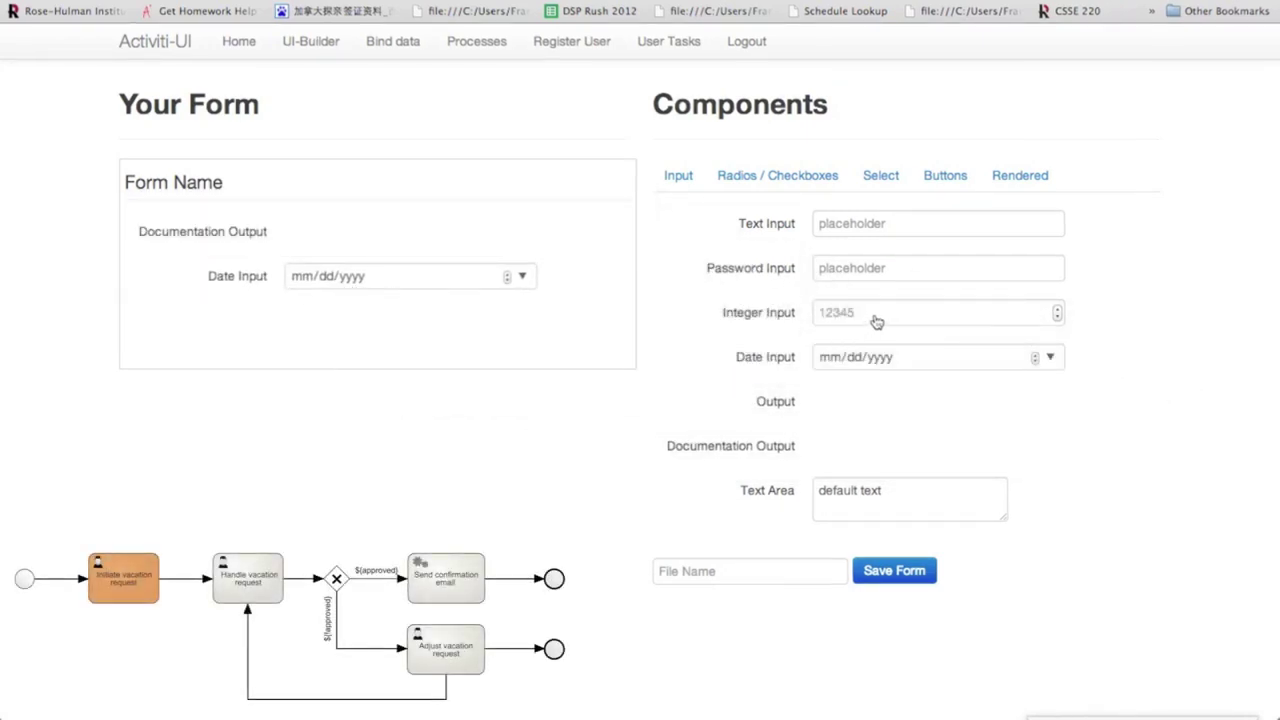
left_click_drag(868, 318, 426, 350)
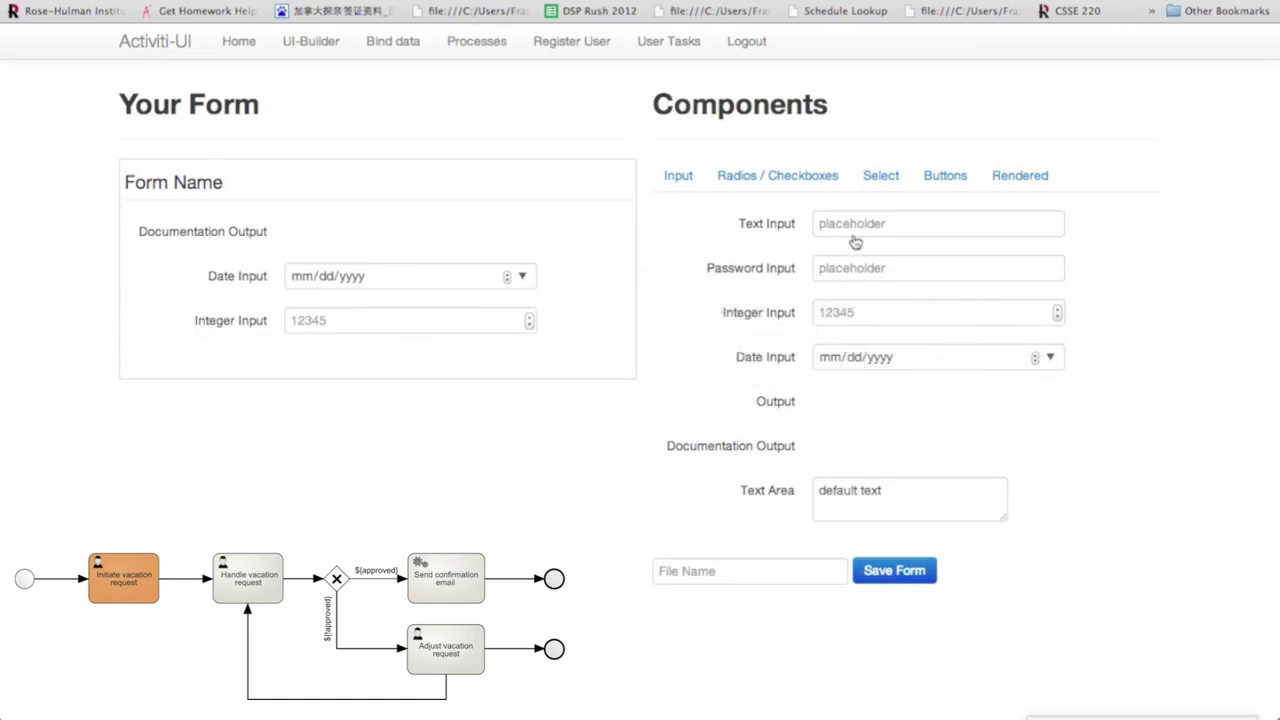
left_click_drag(884, 487, 365, 380)
left_click_drag(818, 484, 482, 368)
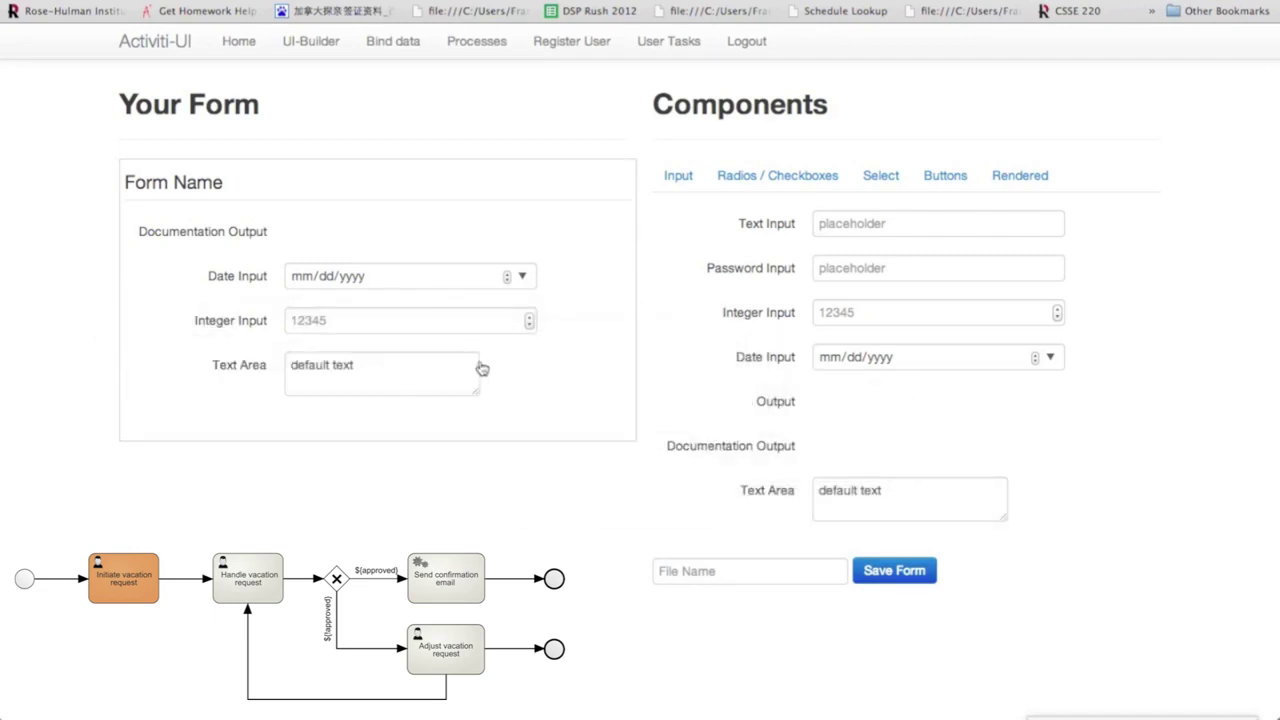
left_click(948, 180)
left_click_drag(833, 295, 371, 436)
Remove the Documentation Output row by clearing its label text and saving.
left_click(289, 243)
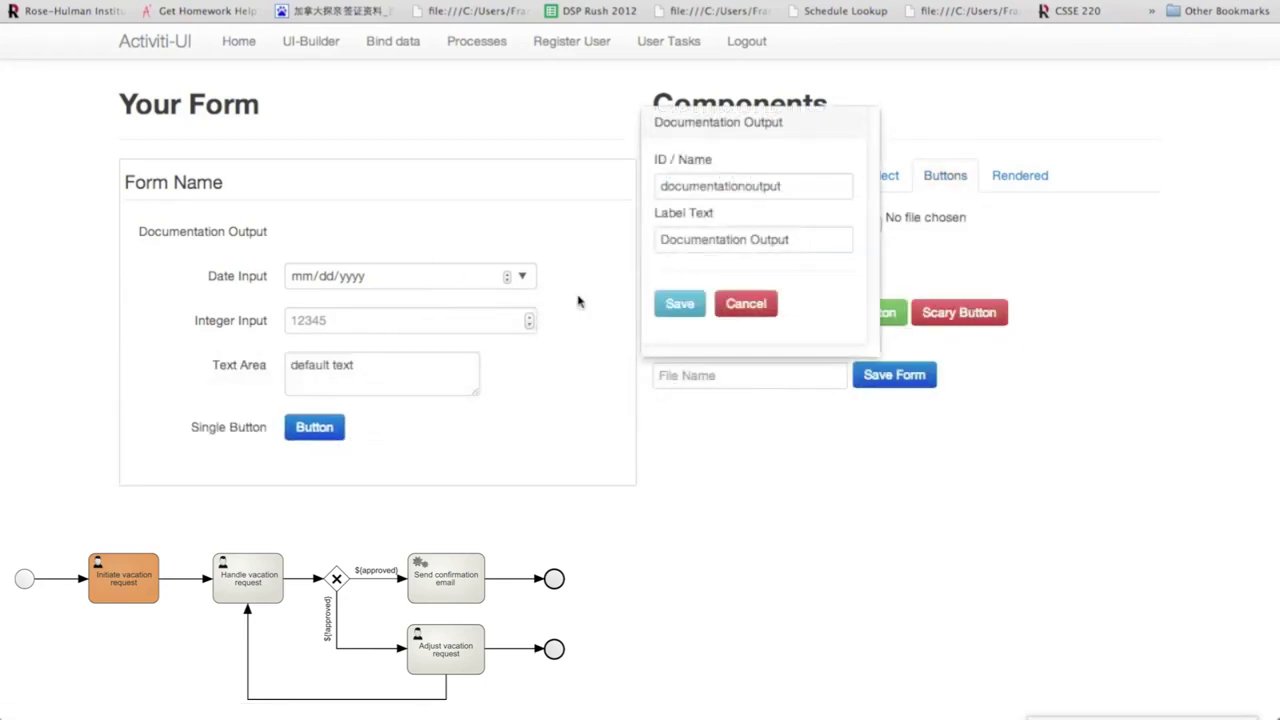
triple_click(798, 239)
key("BackSpace")
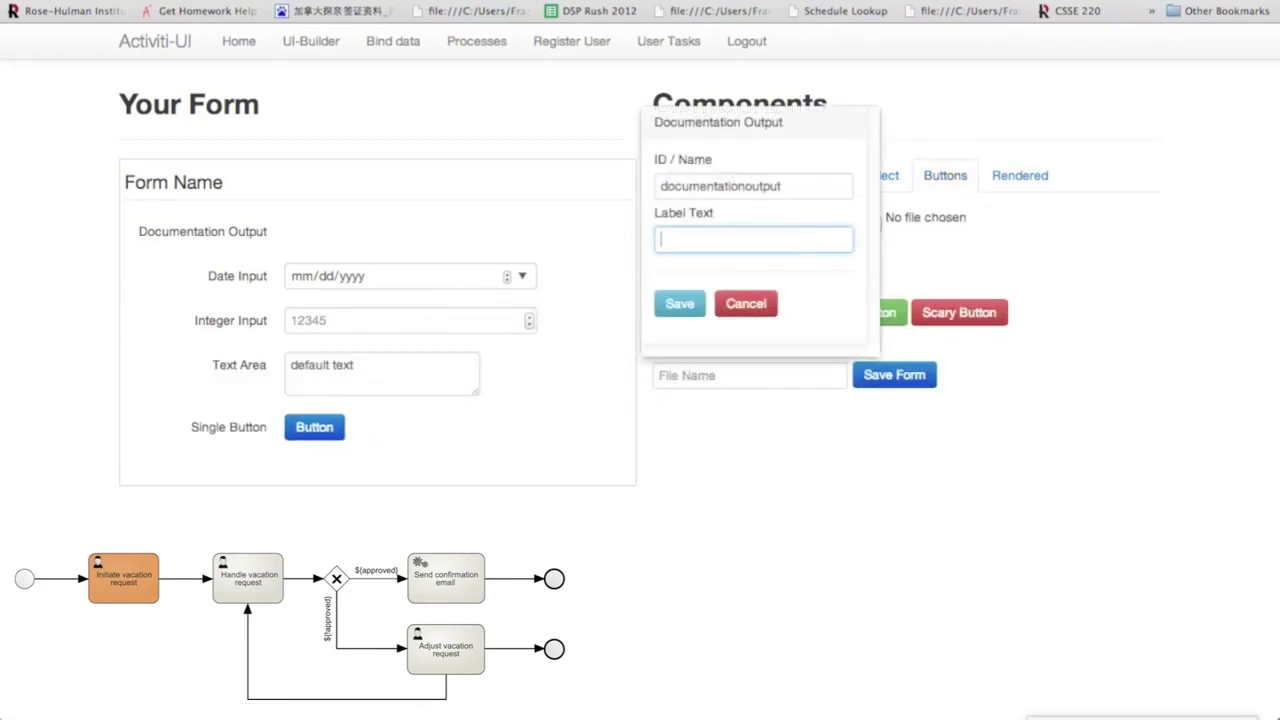
left_click(680, 303)
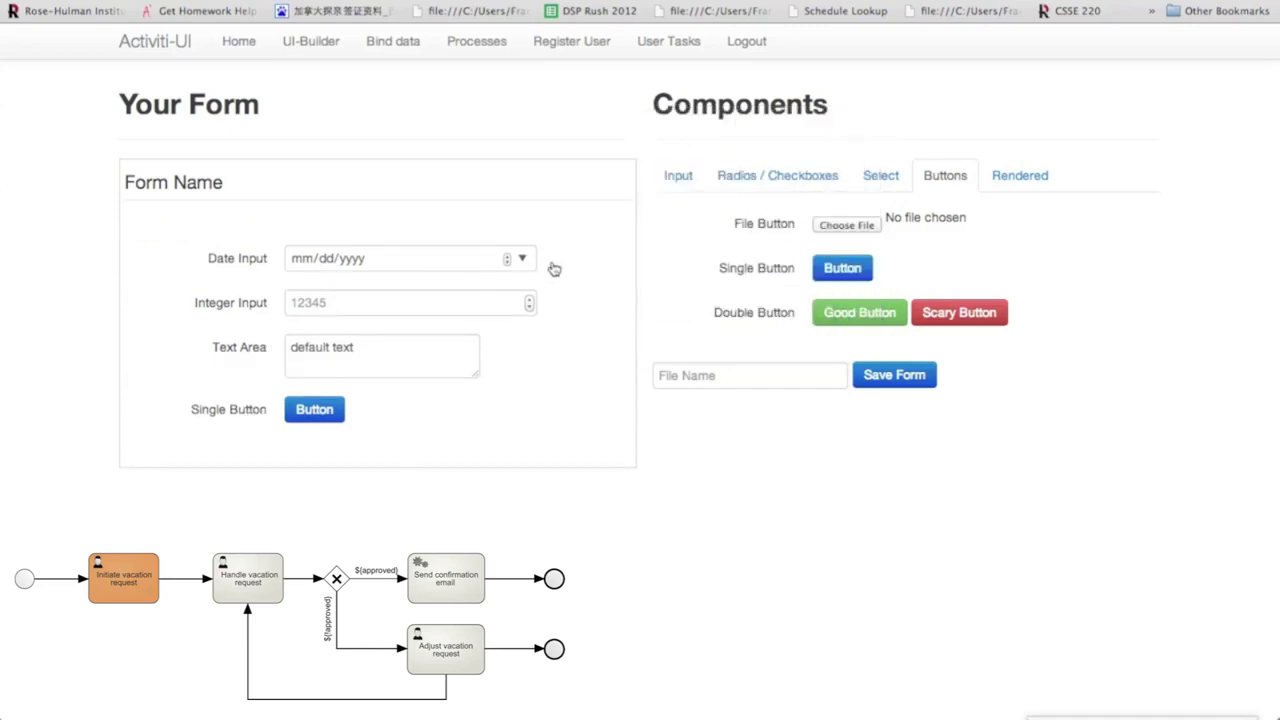
left_click(553, 268)
Relabel the date, integer and text area fields as Start Date, Number of Days and Reason.
triple_click(700, 212)
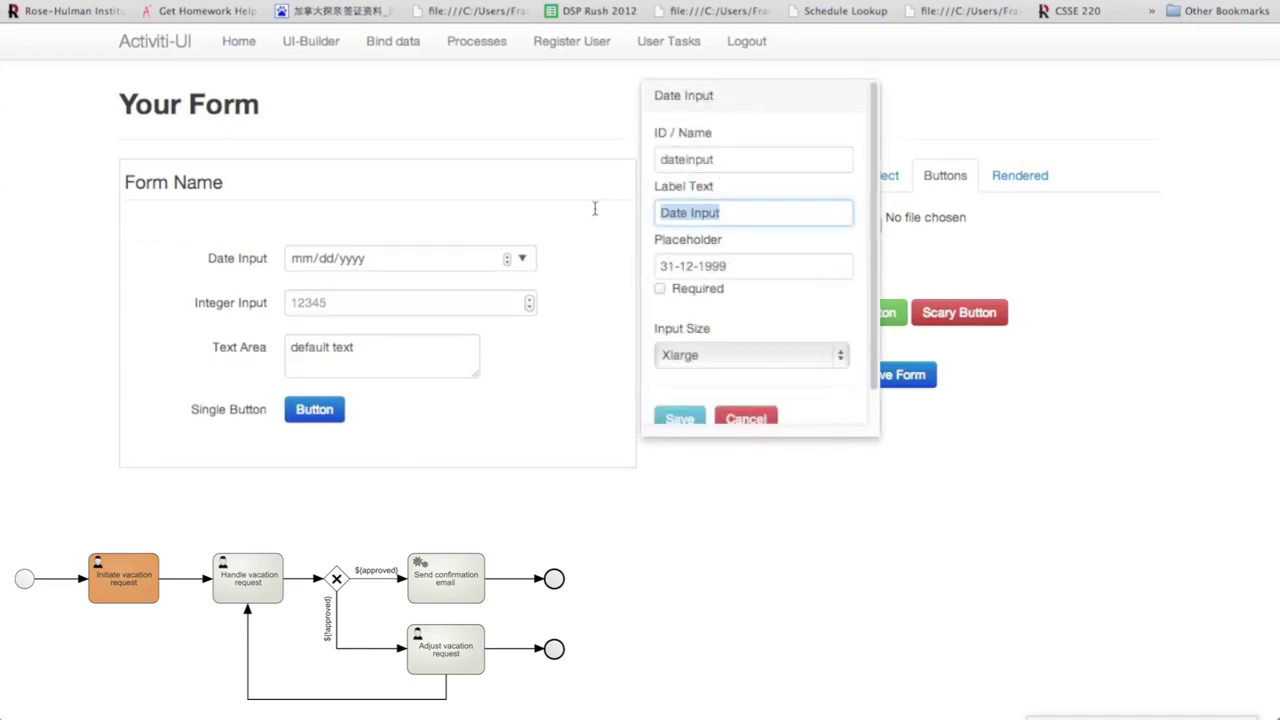
type("Start D")
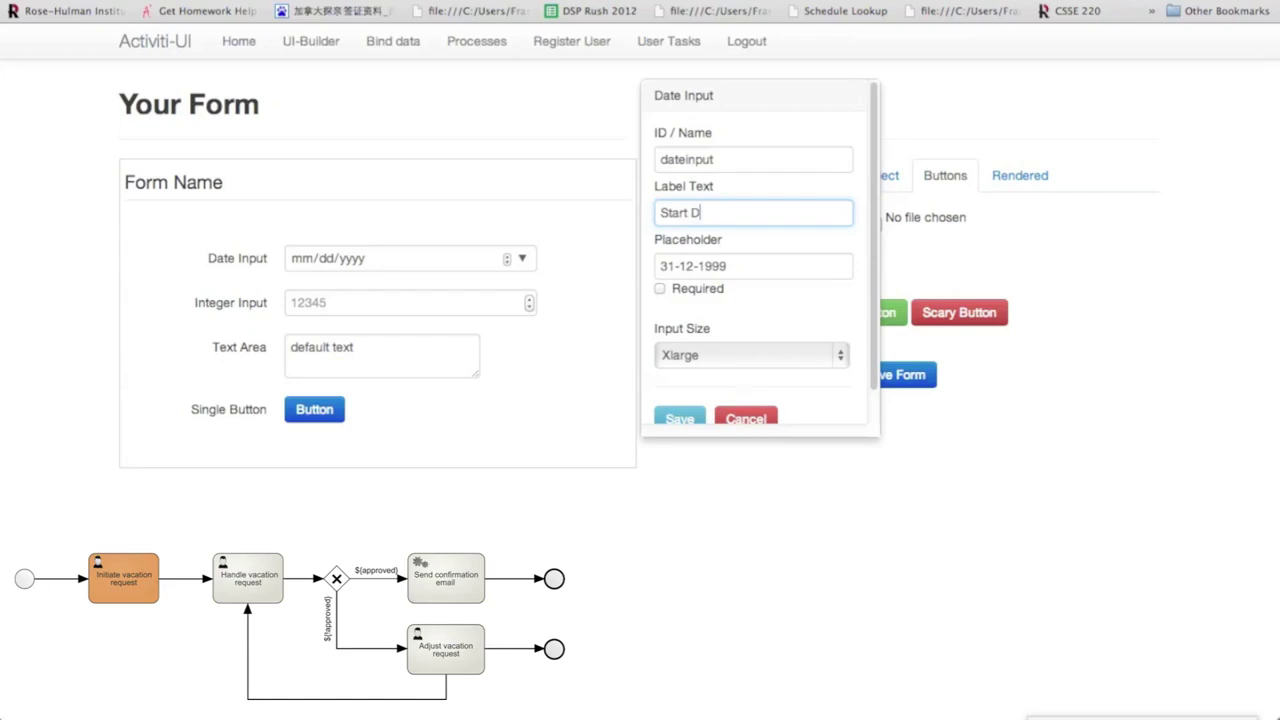
type("ate")
scroll(730, 256, "down", 1)
left_click(680, 393)
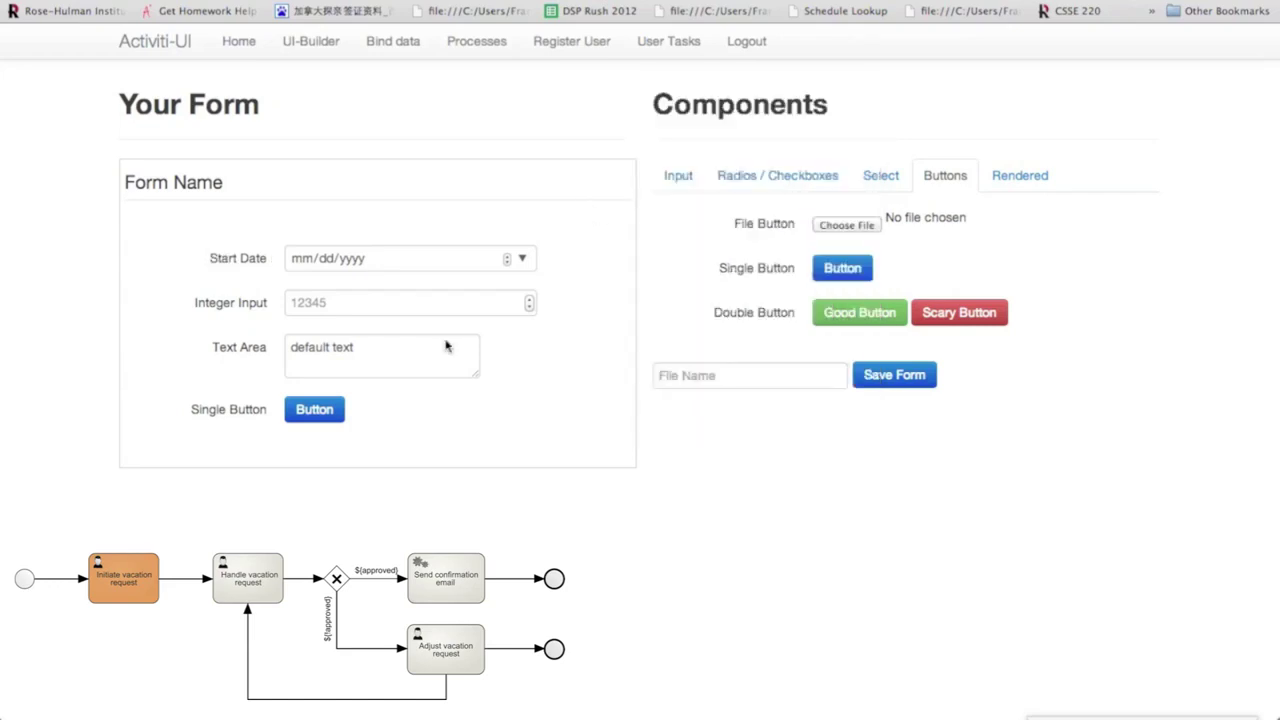
left_click(399, 315)
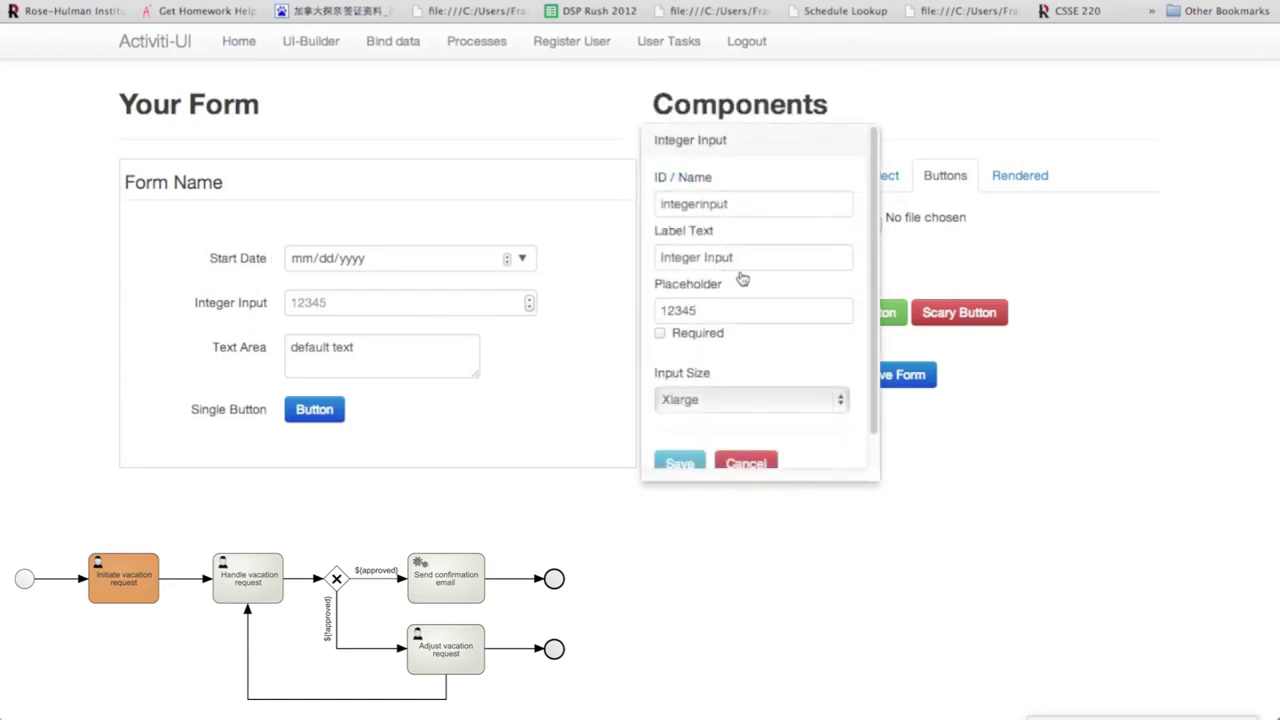
left_click_drag(748, 257, 626, 260)
key("BackSpace")
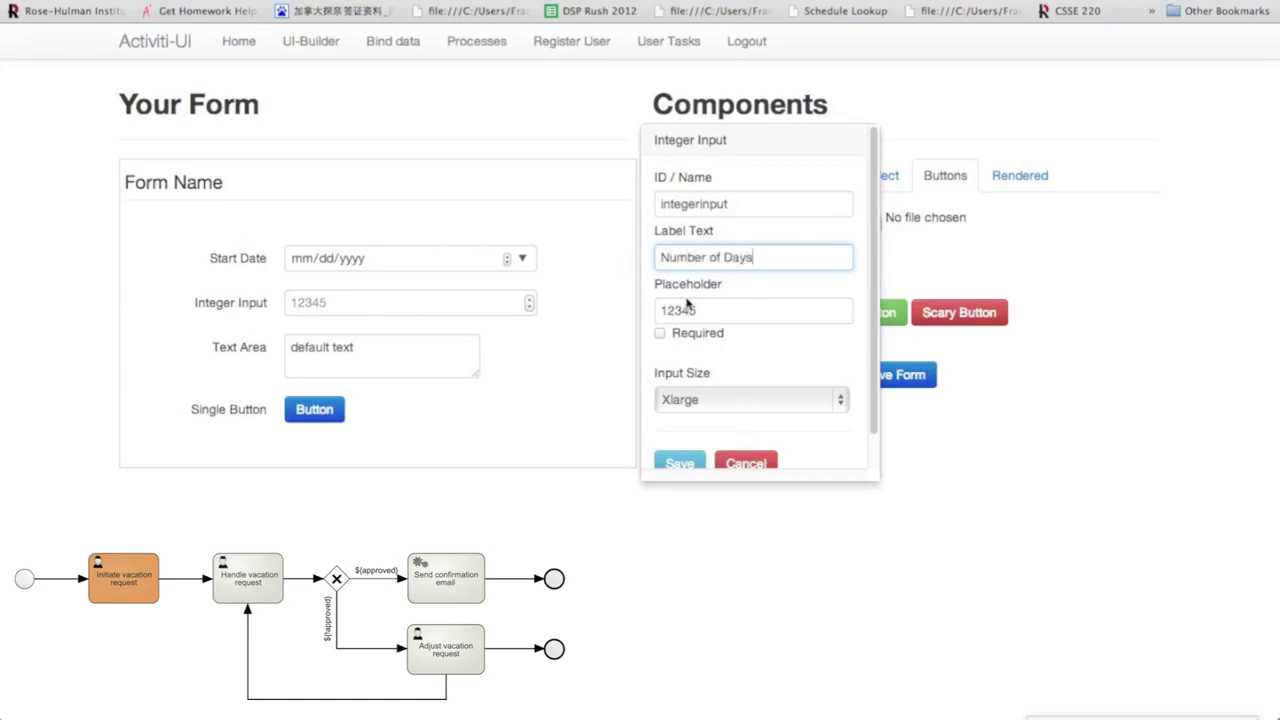
left_click(680, 460)
left_click(486, 368)
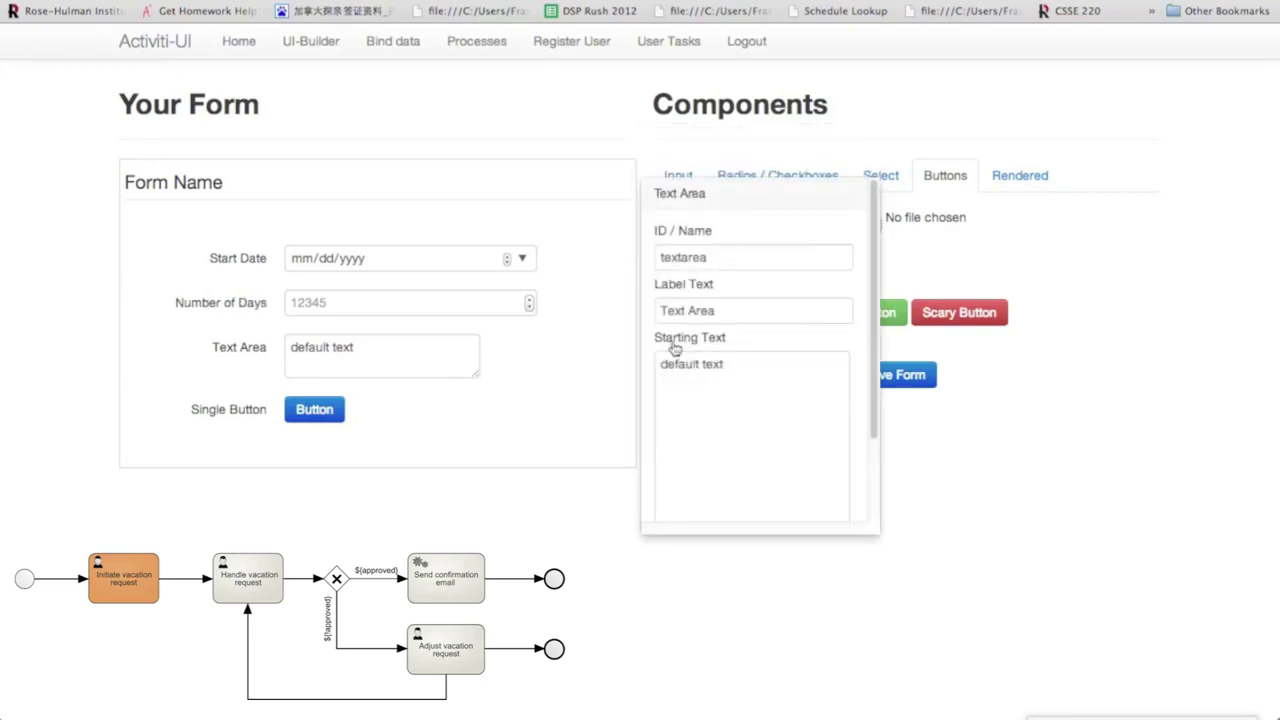
left_click_drag(737, 312, 636, 313)
type("Reason")
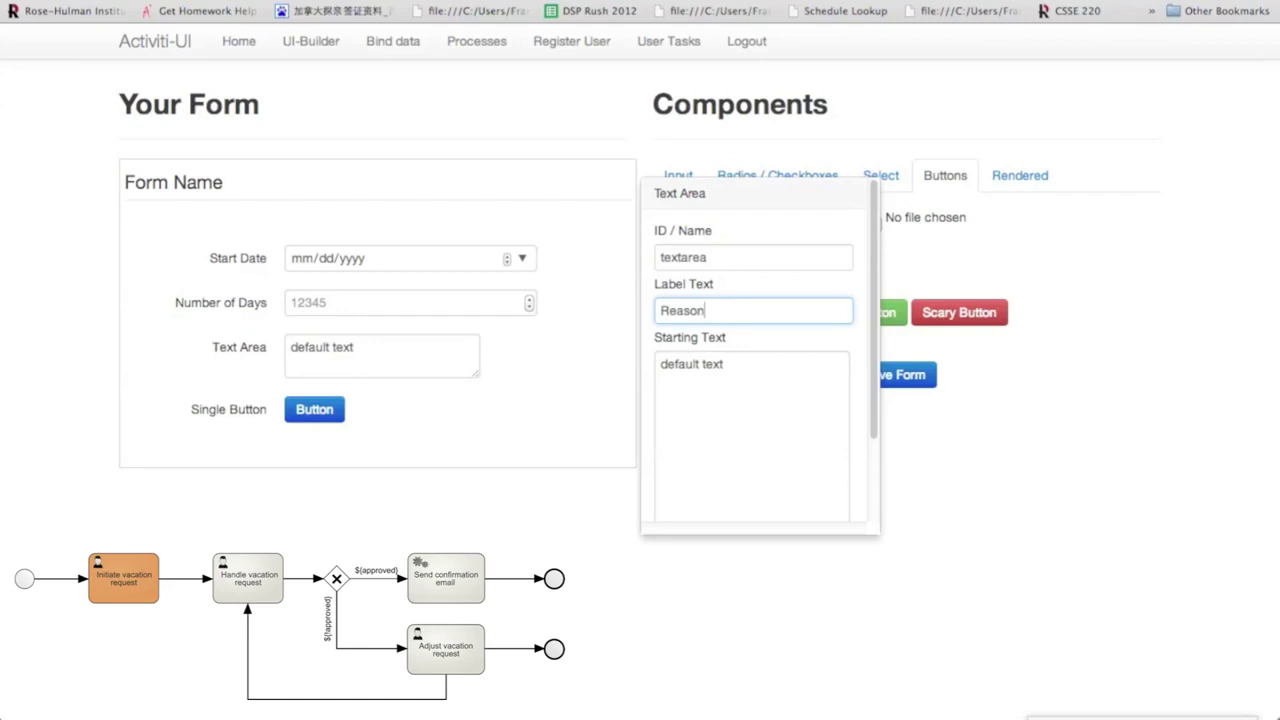
scroll(740, 369, "down", 3)
left_click(684, 484)
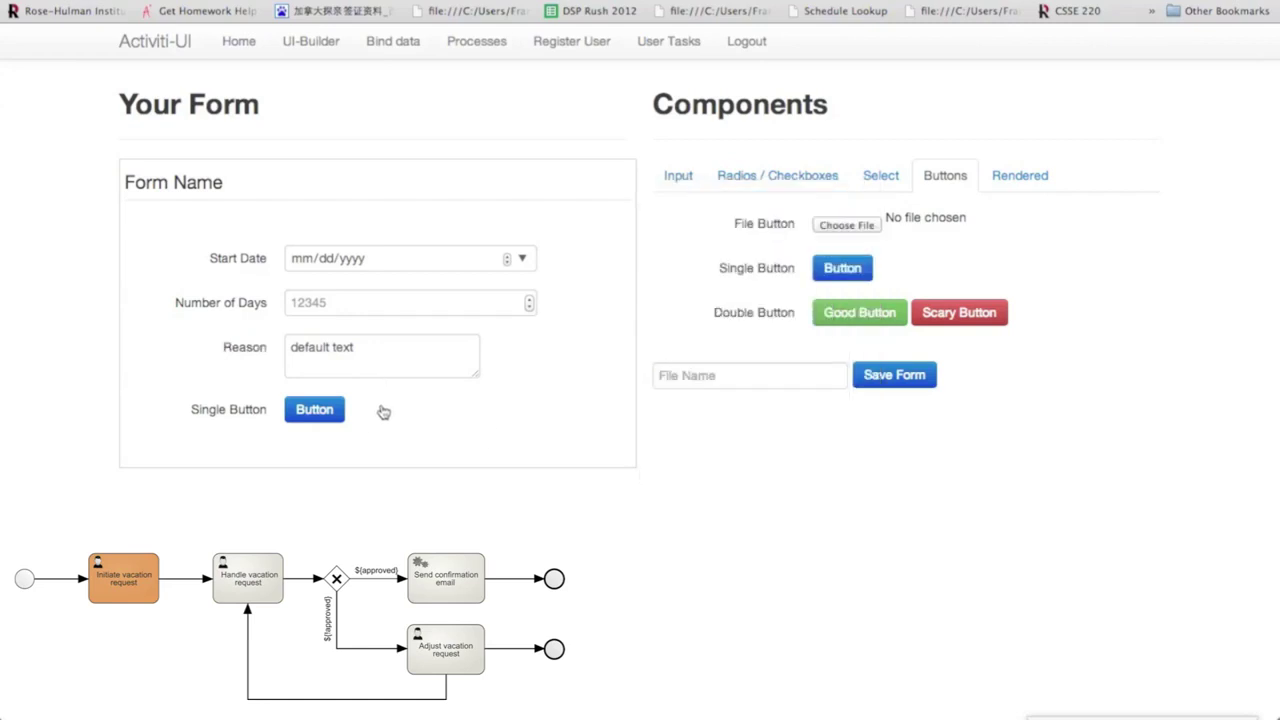
Clear the single button's label and set its button caption to Submit.
left_click(372, 418)
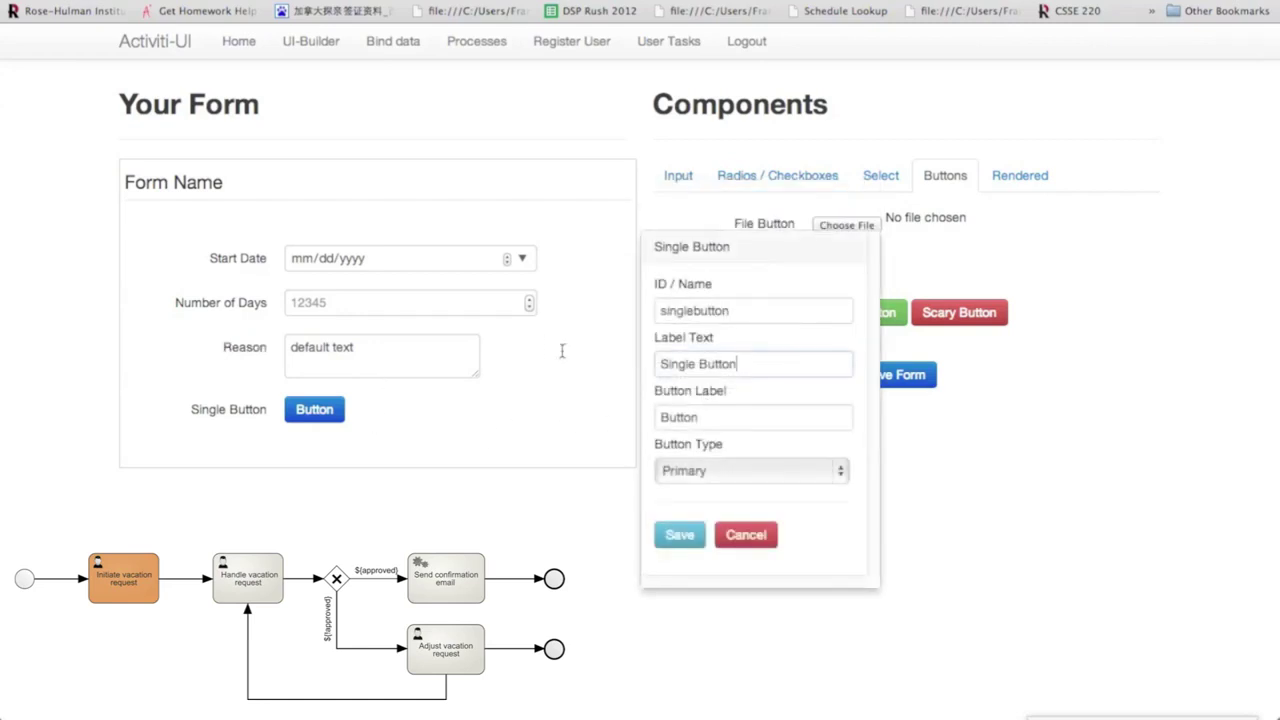
key("super+a")
key("BackSpace")
key("Tab")
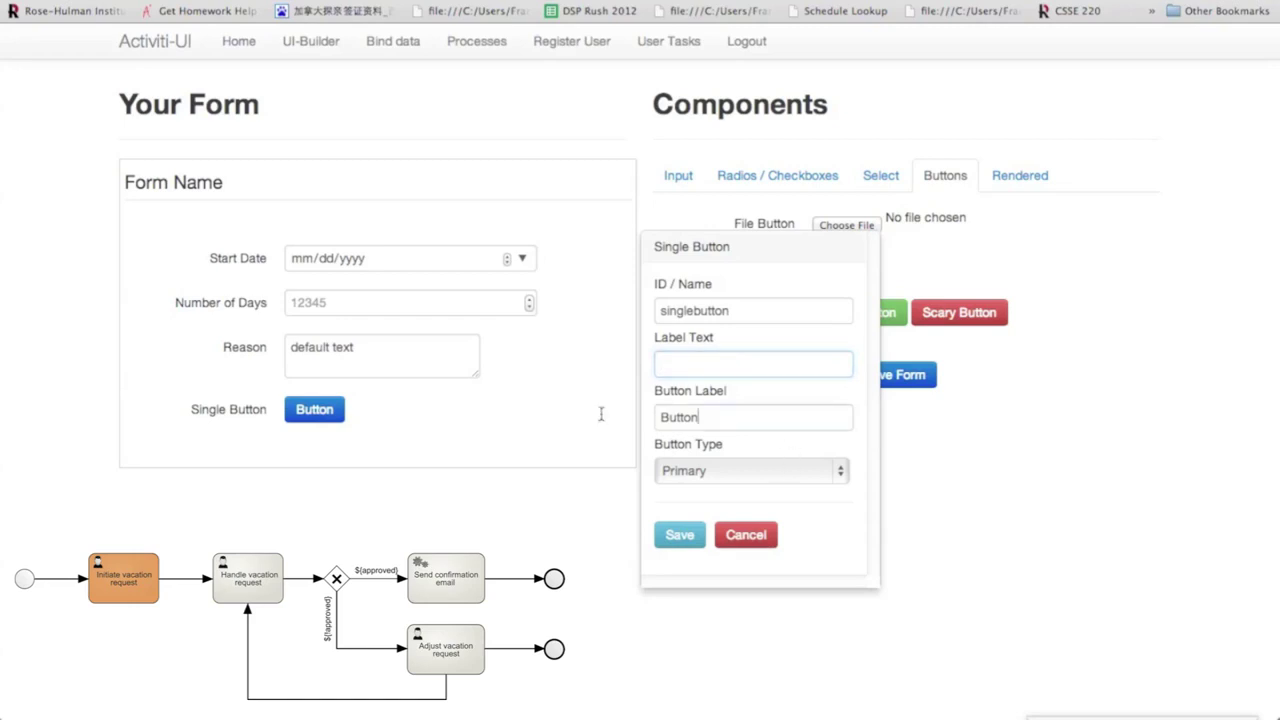
key("super+a")
key("BackSpace")
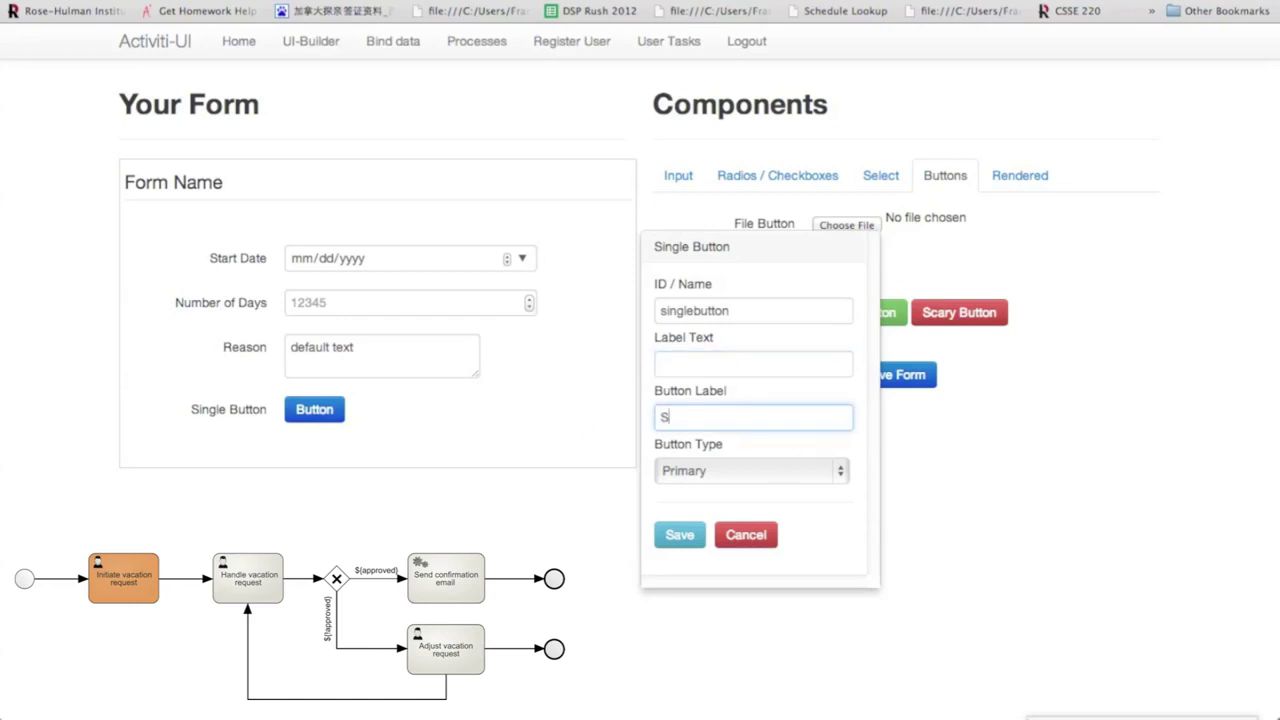
type("Submit")
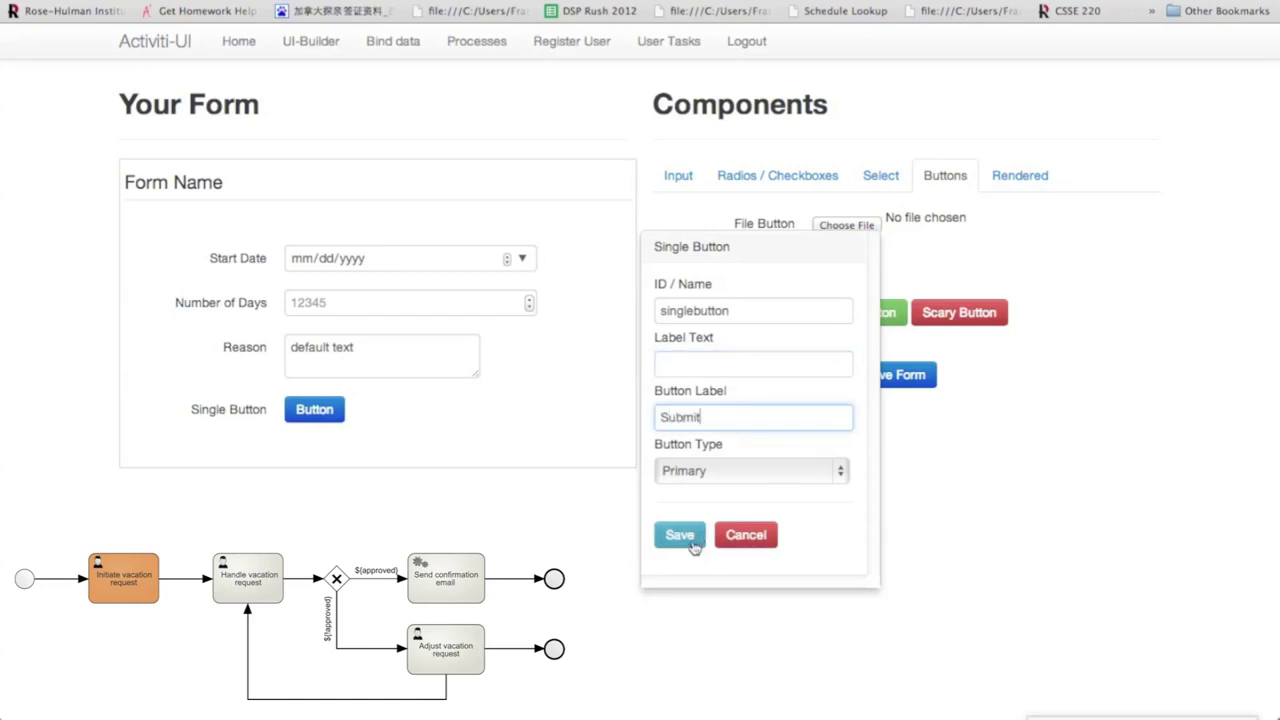
left_click(694, 536)
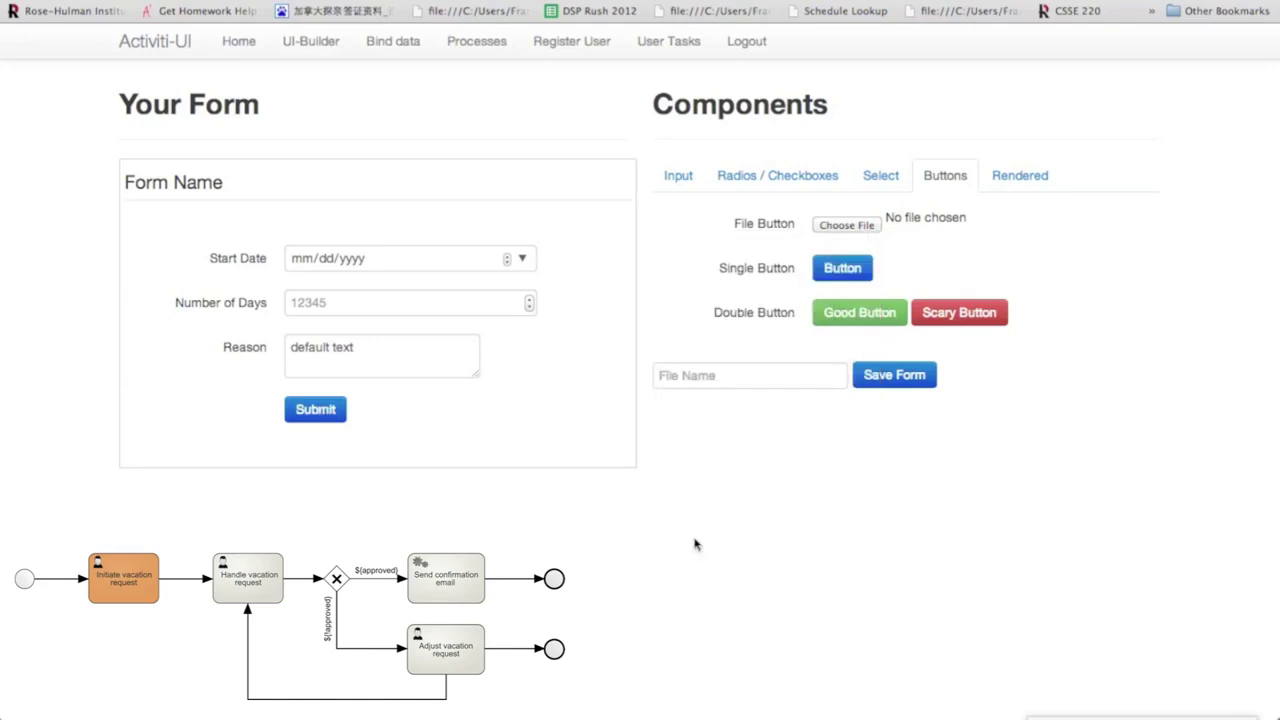
Rename the form to 'Initiate Vacation Request' and view its rendered HTML source.
left_click(1017, 187)
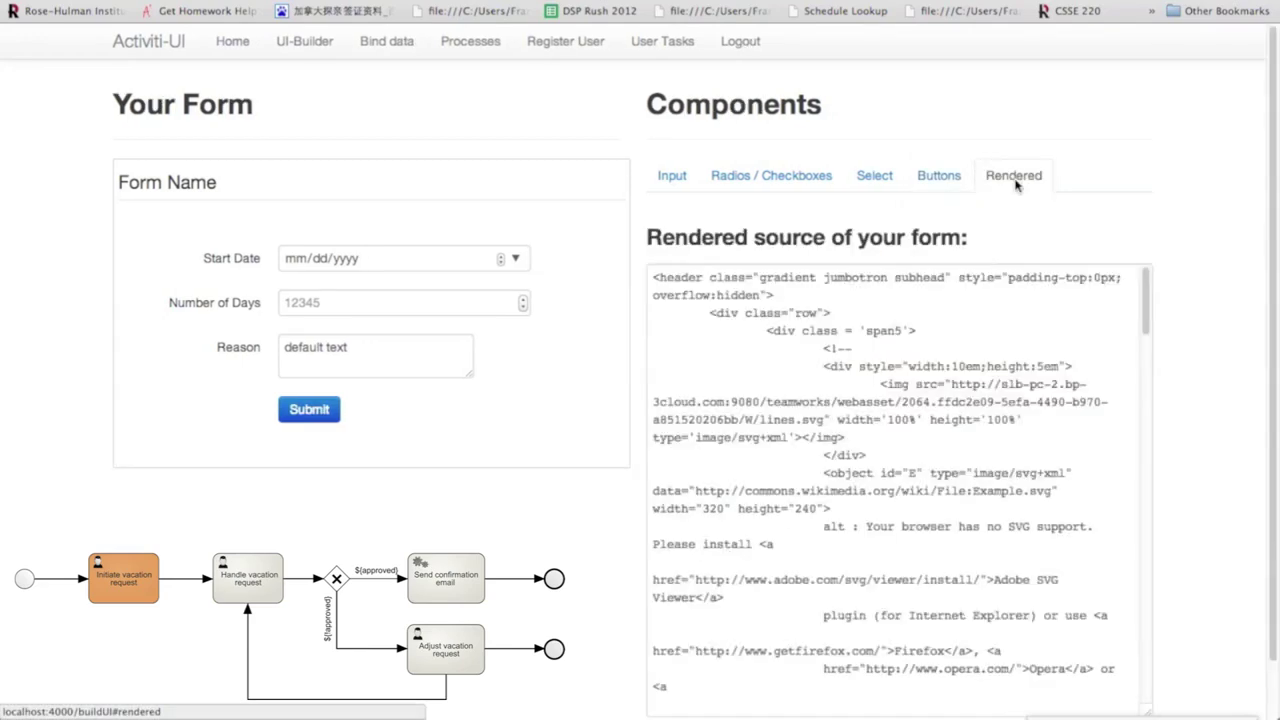
left_click(266, 191)
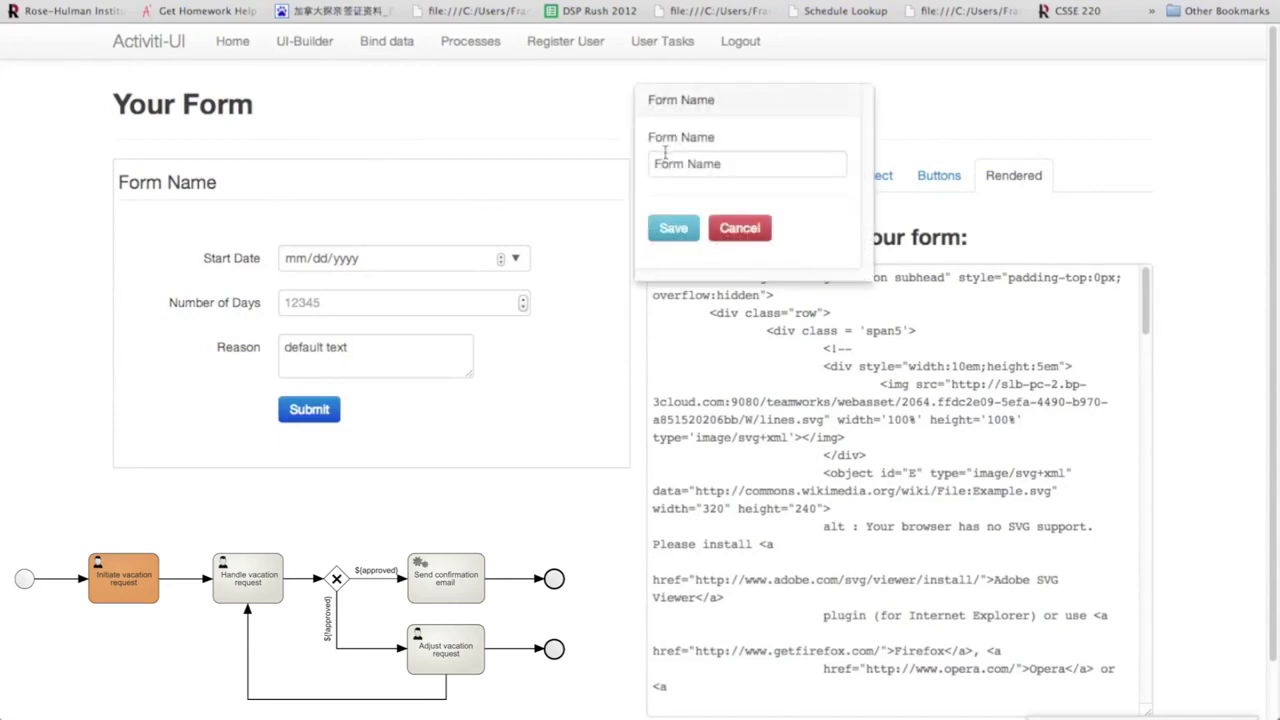
left_click_drag(737, 161, 622, 163)
type("Initiate Vacation Request")
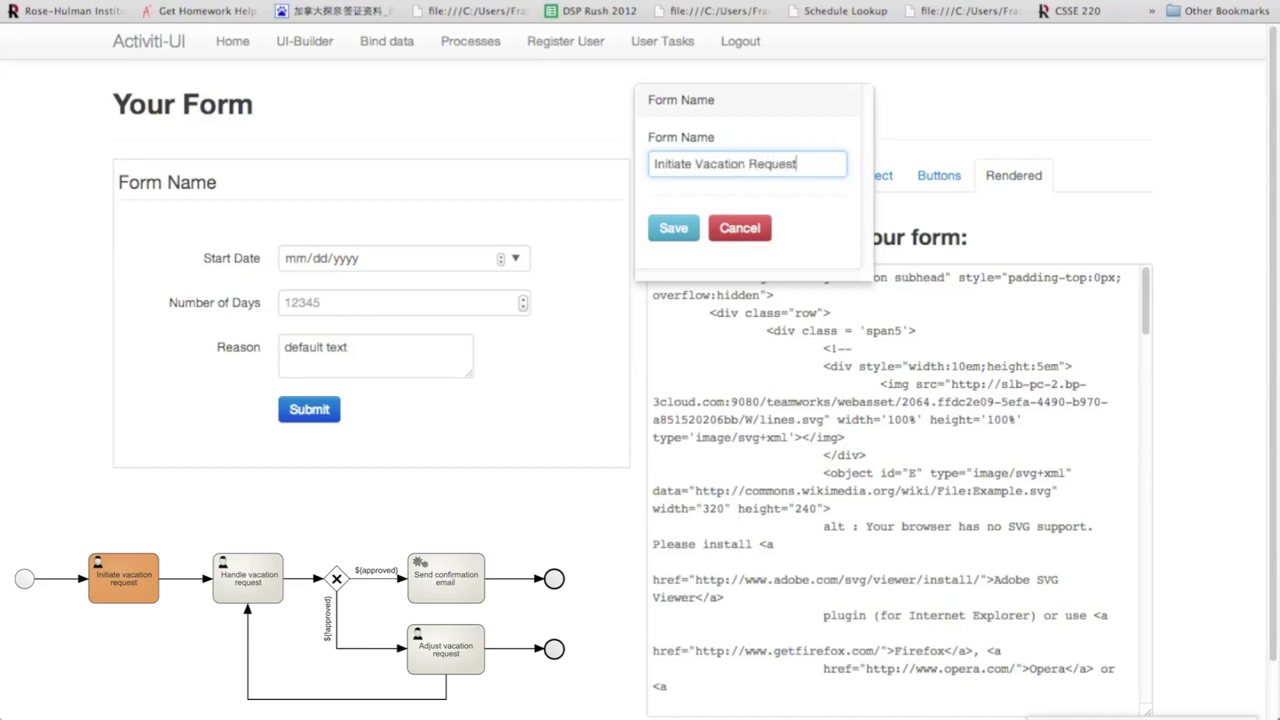
left_click(673, 228)
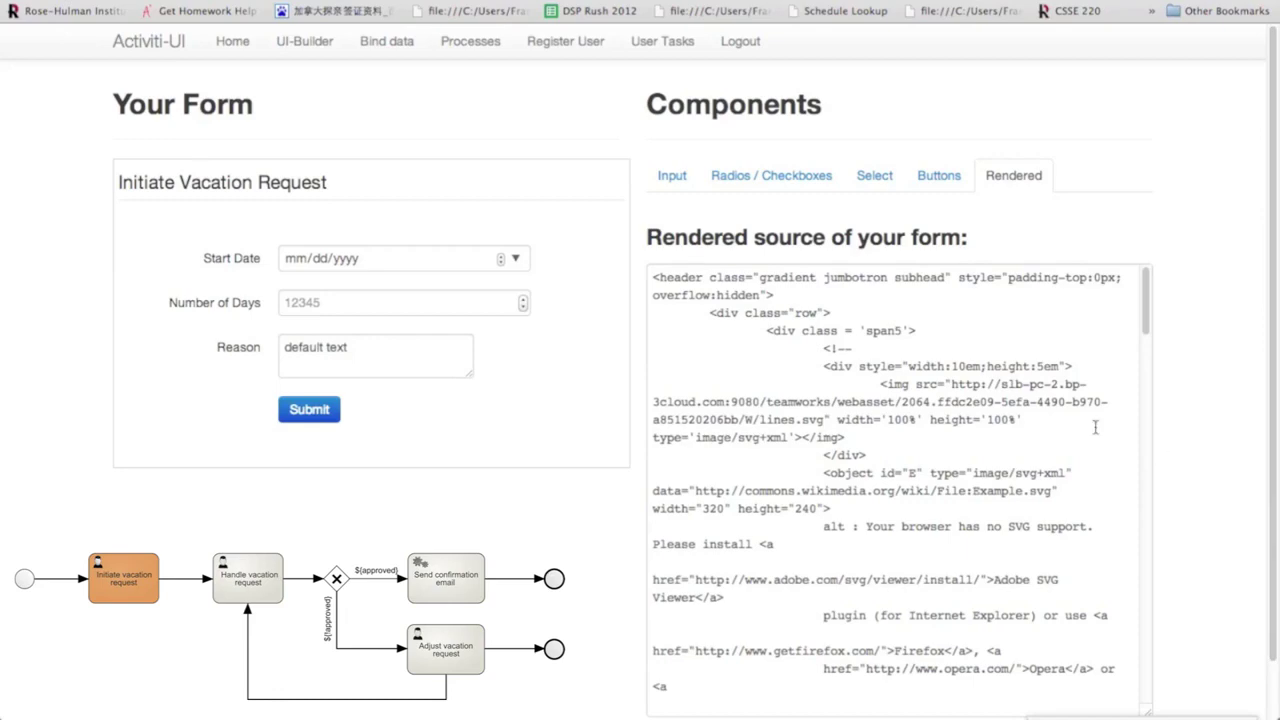
scroll(1095, 427, "down", 15)
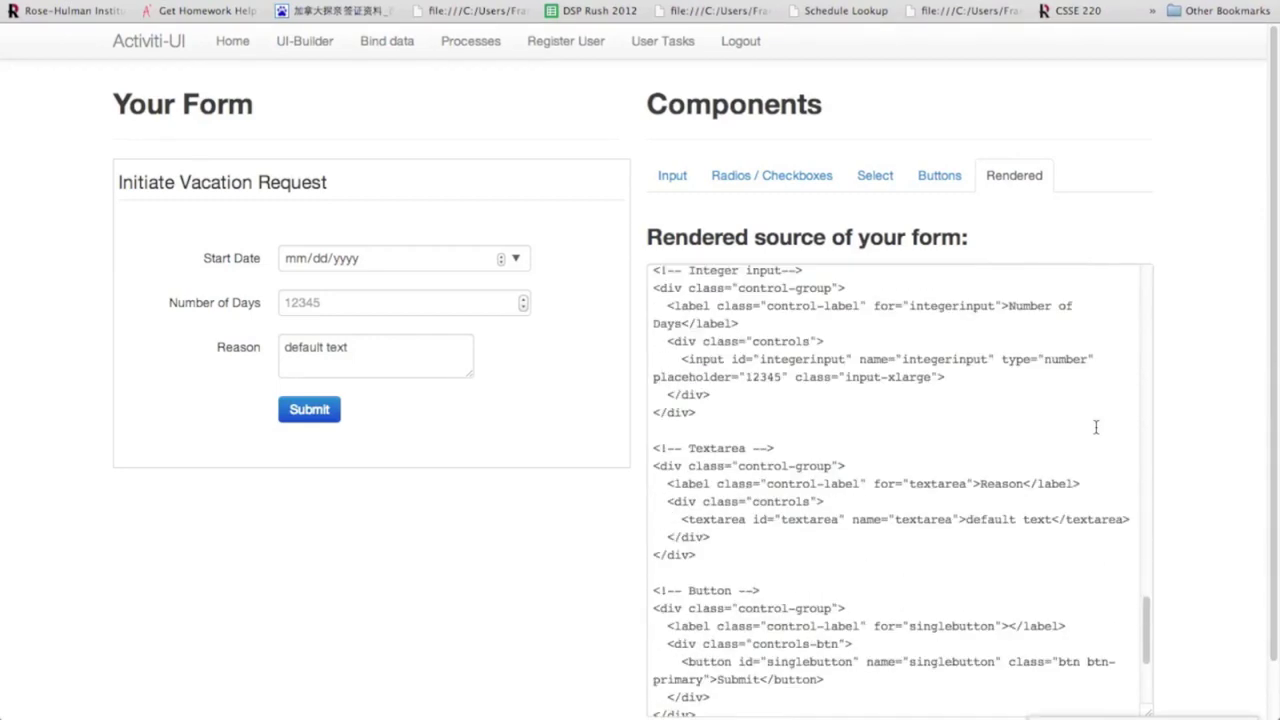
left_click(738, 696)
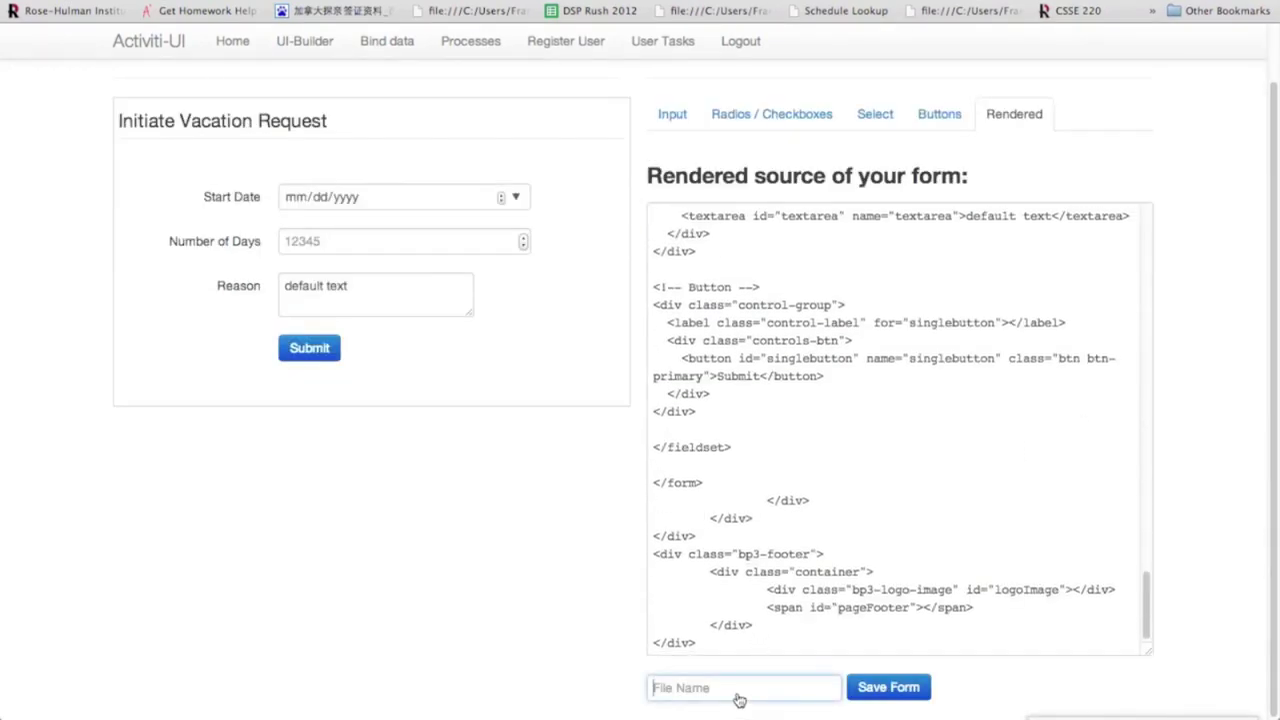
Save the form as VacationRequest, overwriting the existing copy.
type("VacationRequest")
left_click(886, 688)
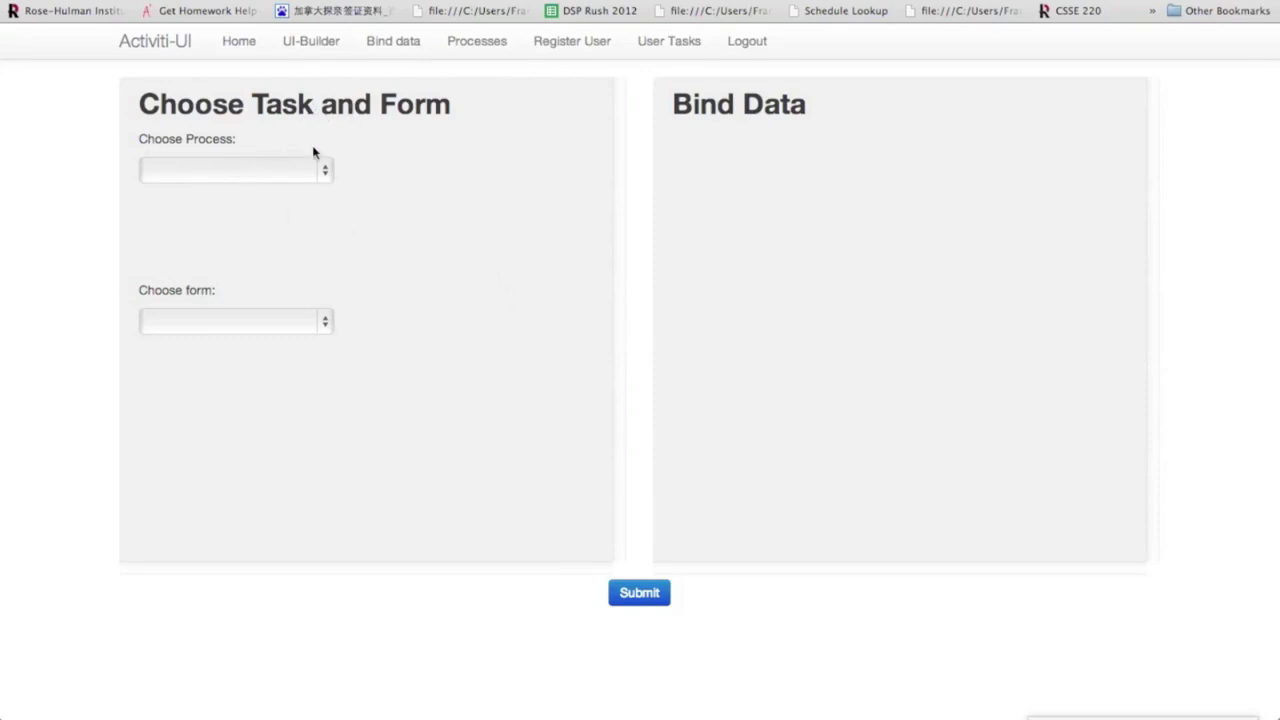
Select process vacationRequest:3:300, task initiateRequest and form VacationRequest.ejs for binding.
left_click(308, 170)
left_click(277, 303)
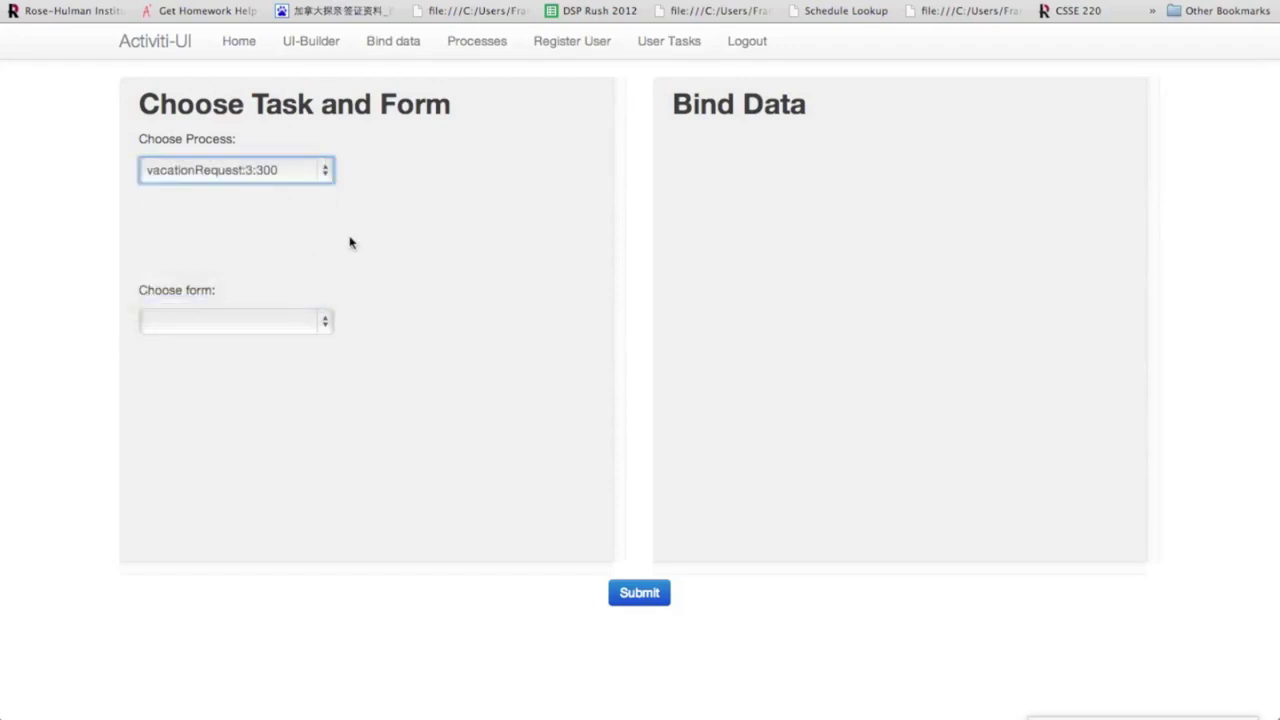
left_click(308, 236)
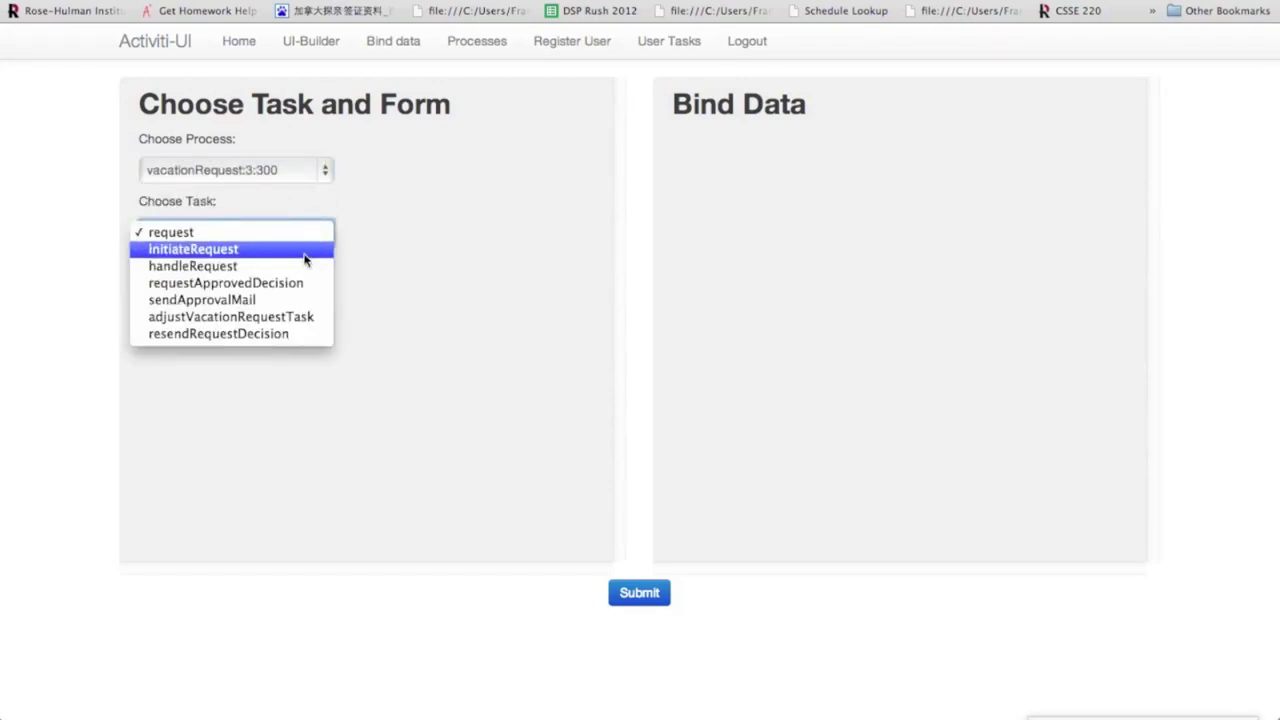
left_click(297, 250)
left_click(288, 324)
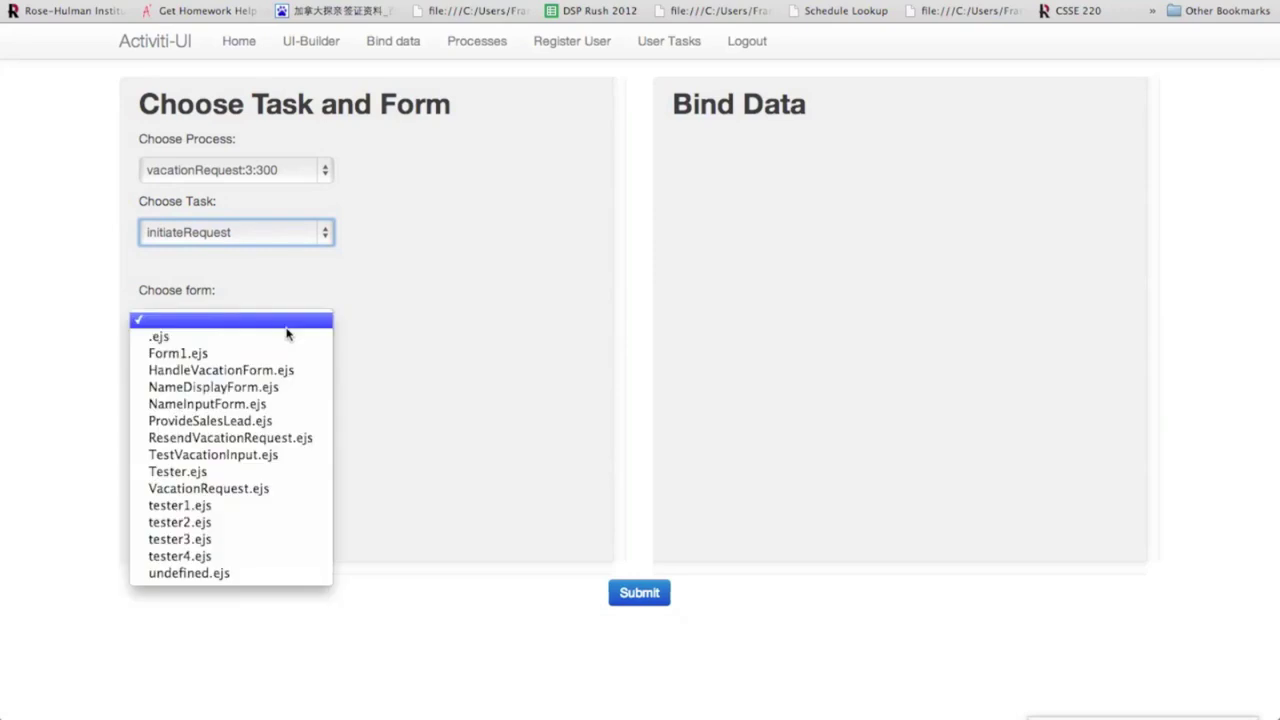
left_click(285, 488)
Map the form fields to startDate, numberOfDays and vacationMotivation, then submit the bindings.
scroll(926, 405, "down", 5)
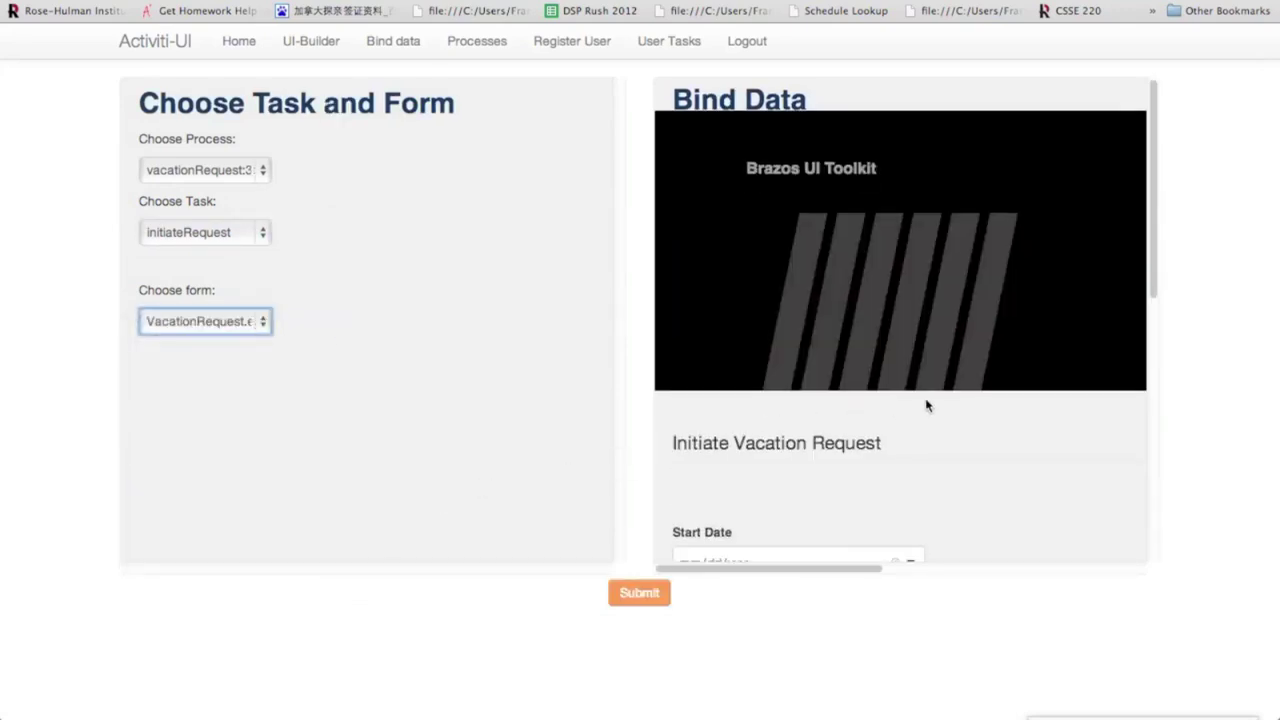
scroll(926, 405, "down", 3)
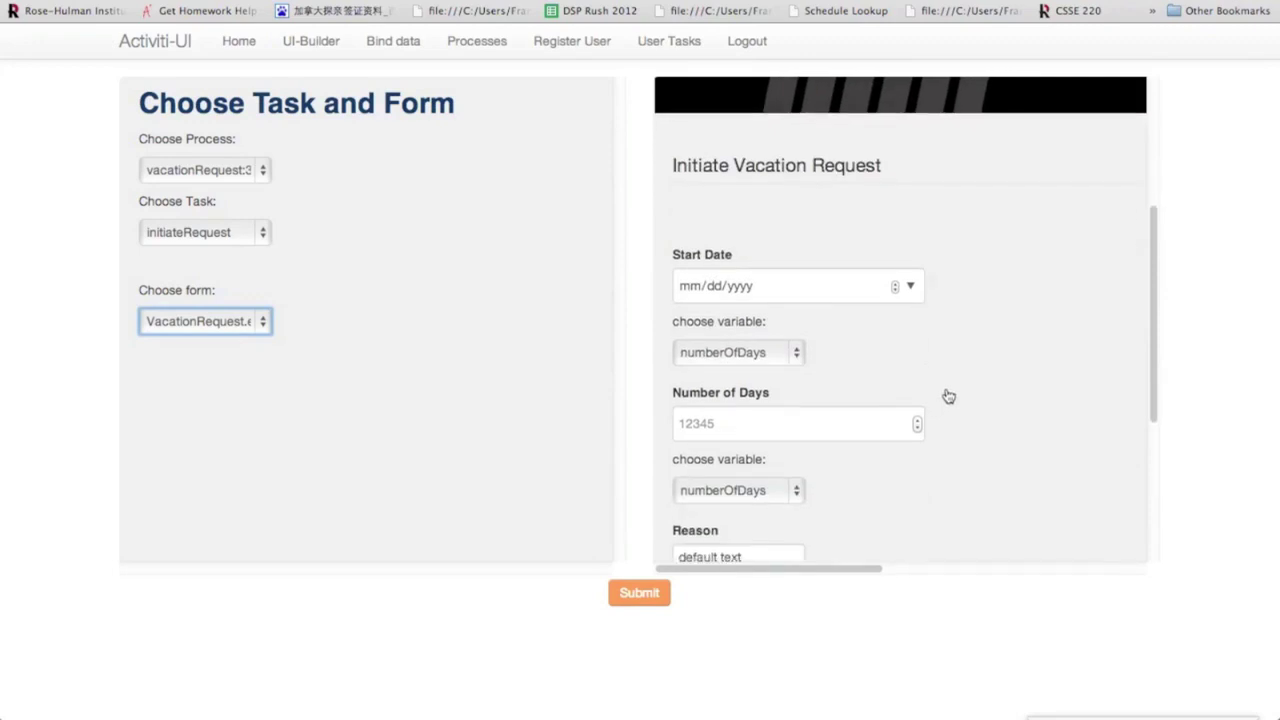
left_click(786, 328)
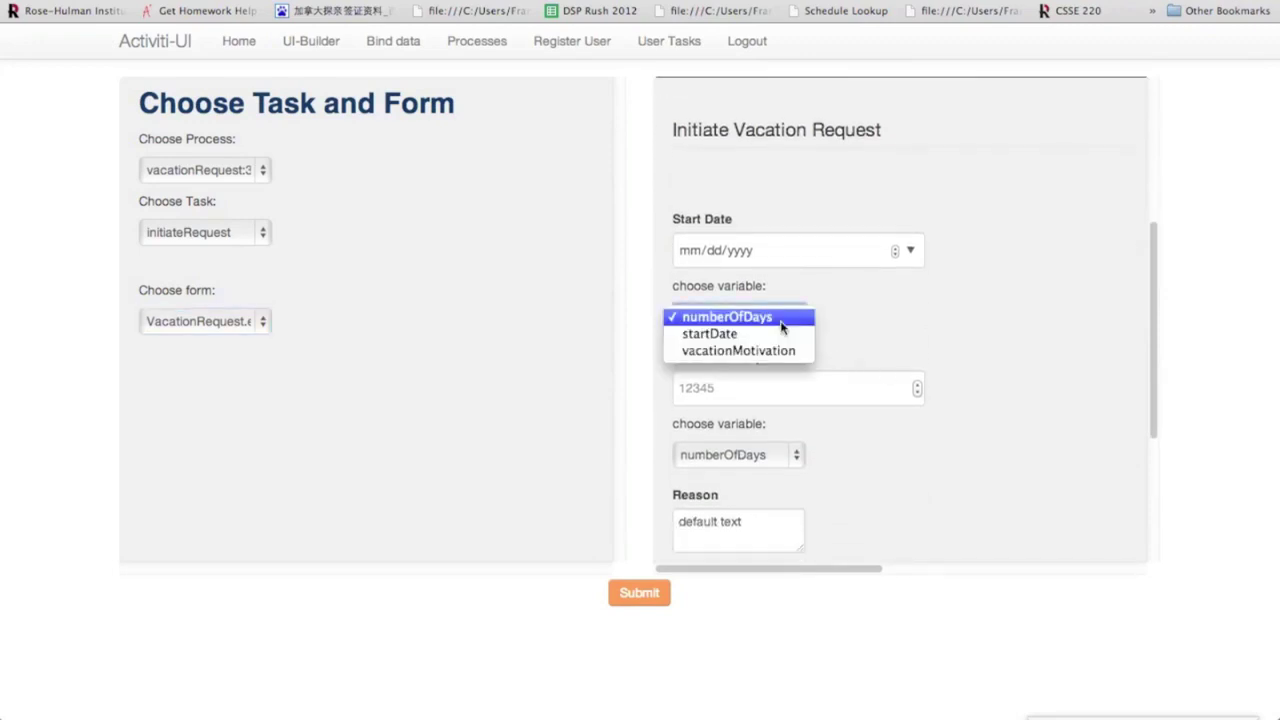
left_click(913, 387)
key("Up")
scroll(931, 389, "down", 1)
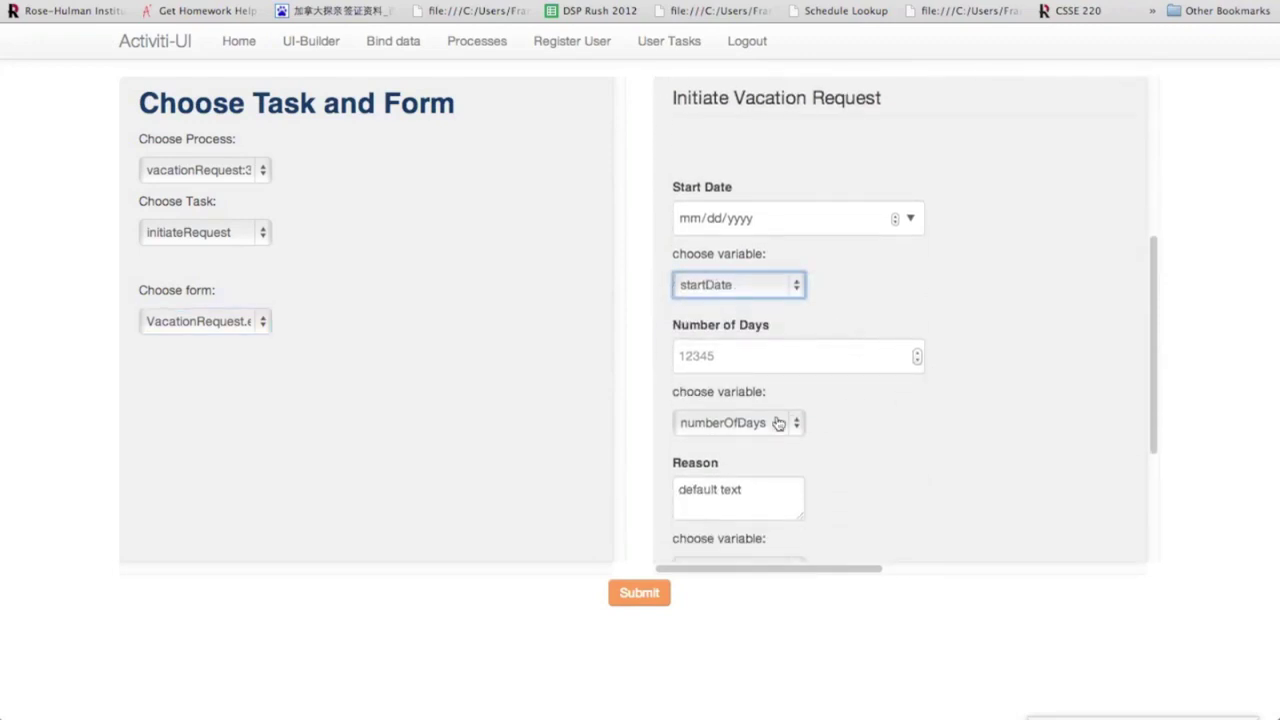
scroll(957, 423, "down", 3)
left_click(763, 481)
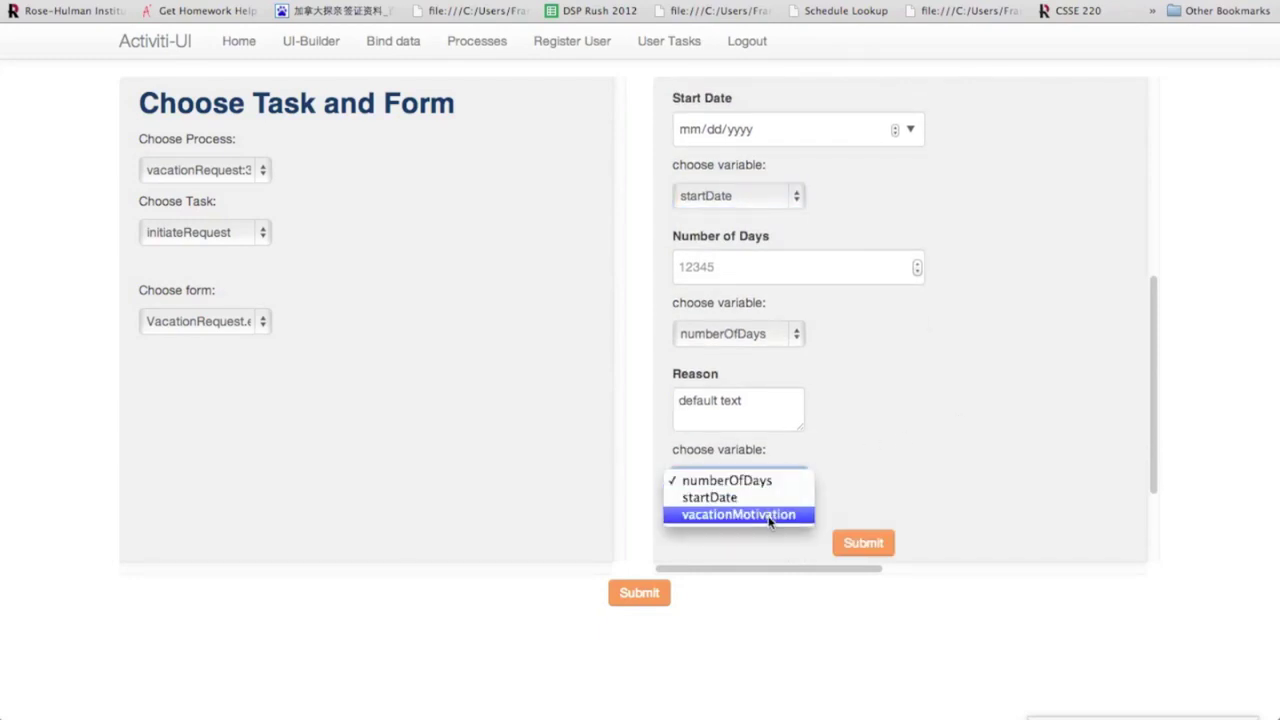
left_click(769, 516)
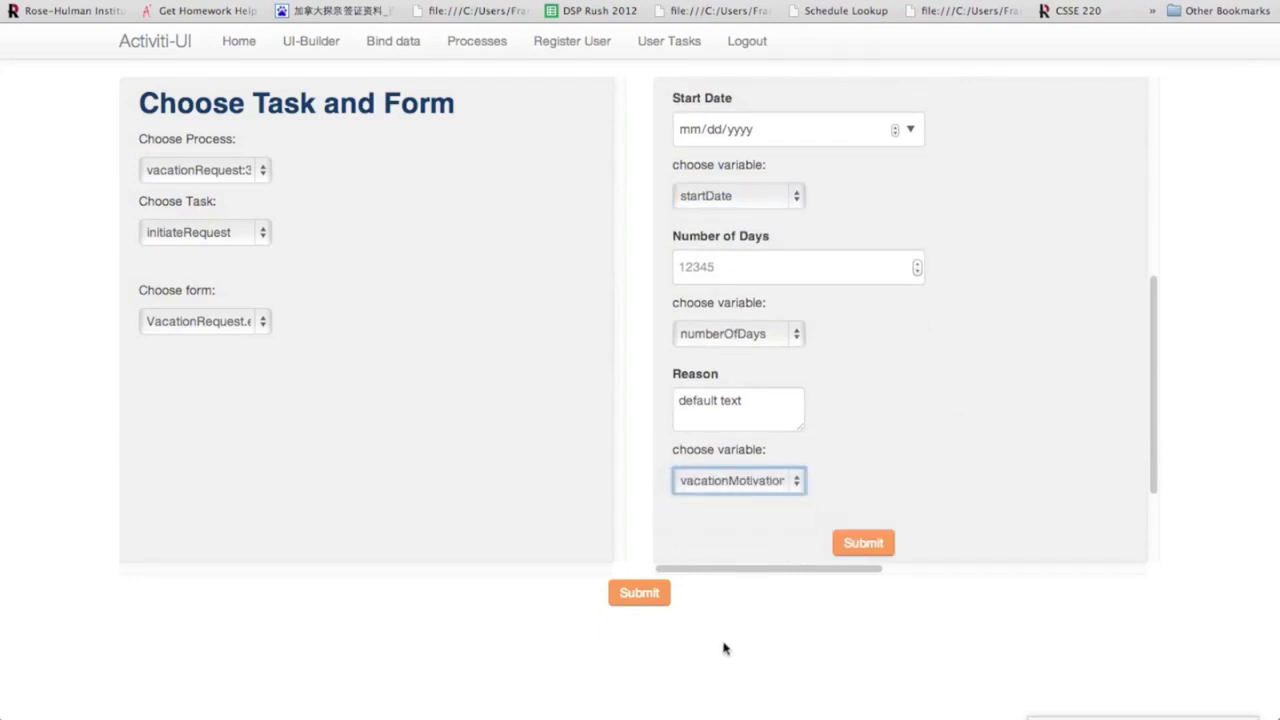
left_click(641, 594)
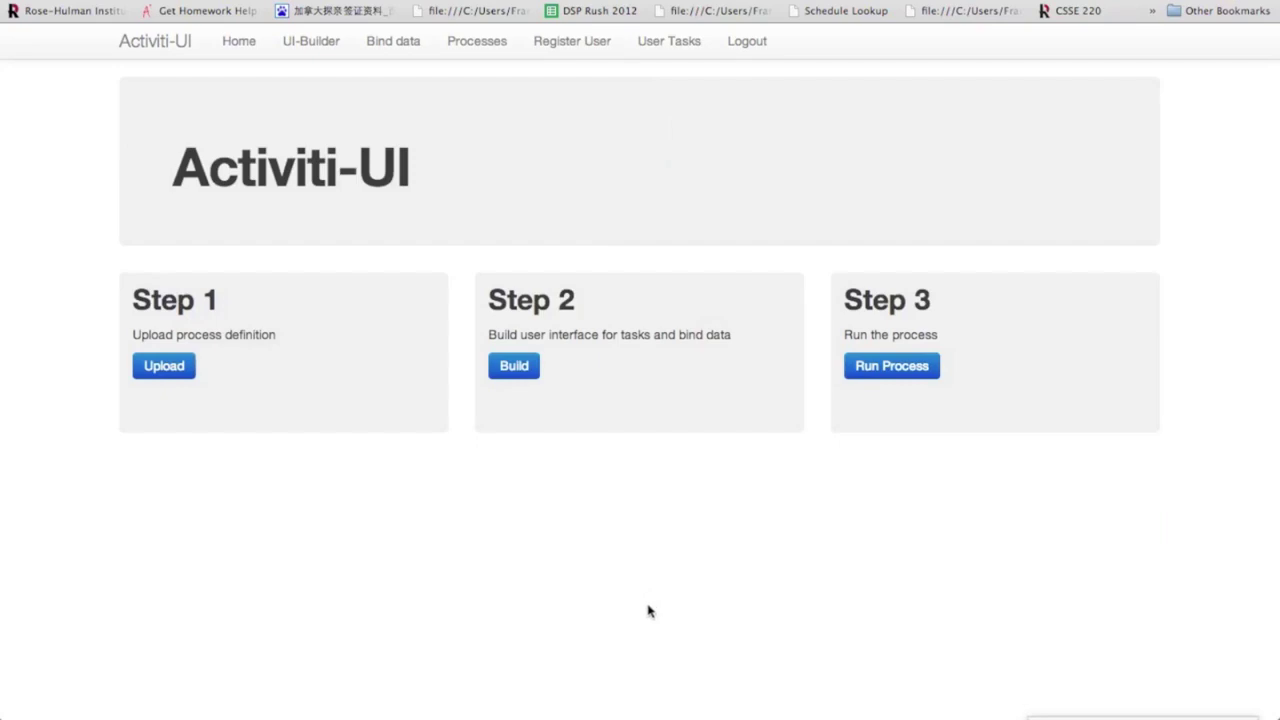